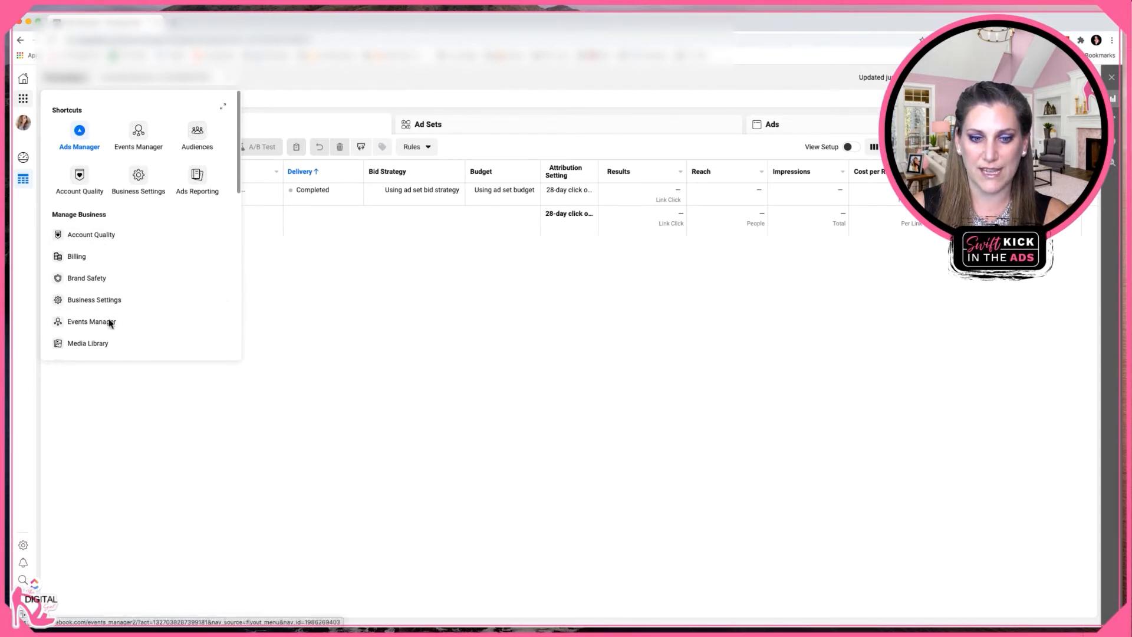
- Open the Audiences page and look through the list of existing audiences
drag(238, 188, 234, 253)
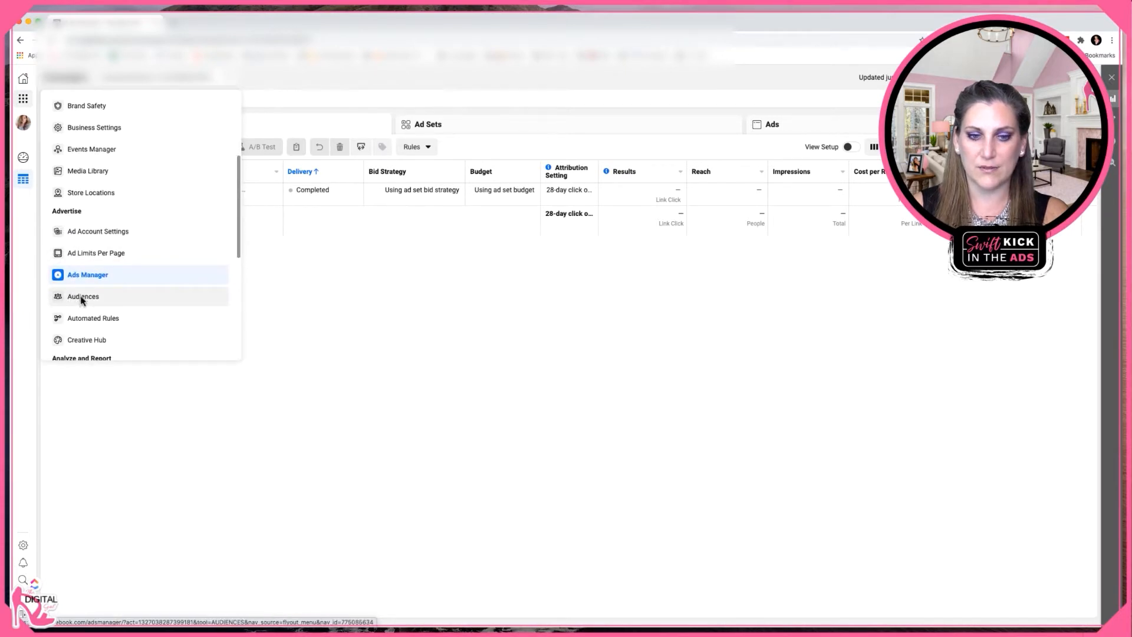
click(82, 302)
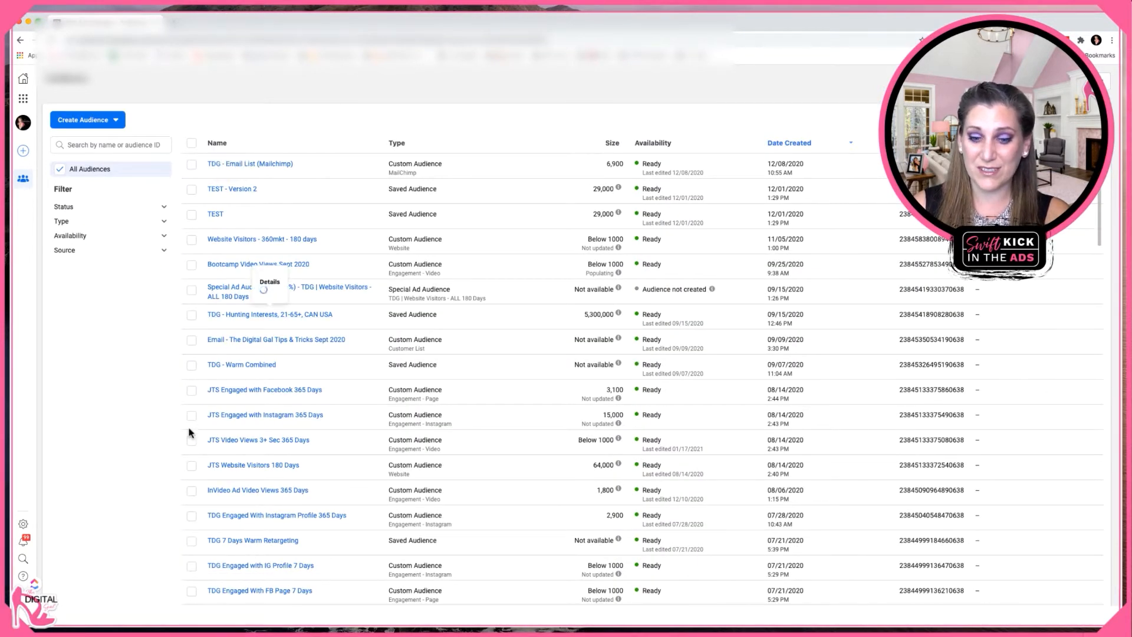
scroll(366, 371, down, 10)
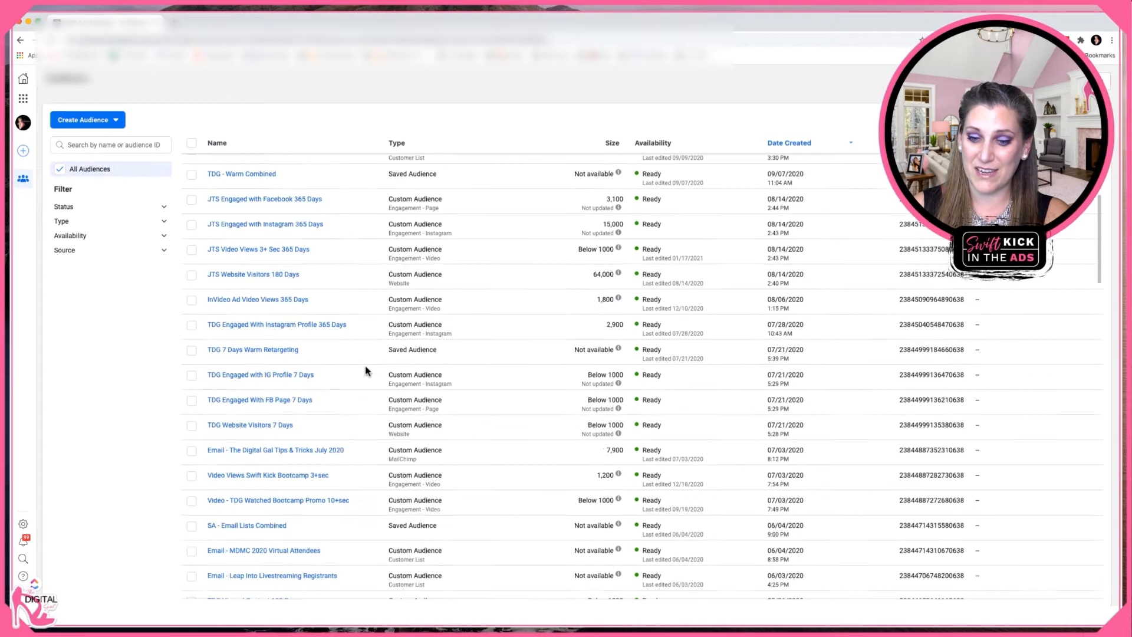
scroll(367, 371, down, 10)
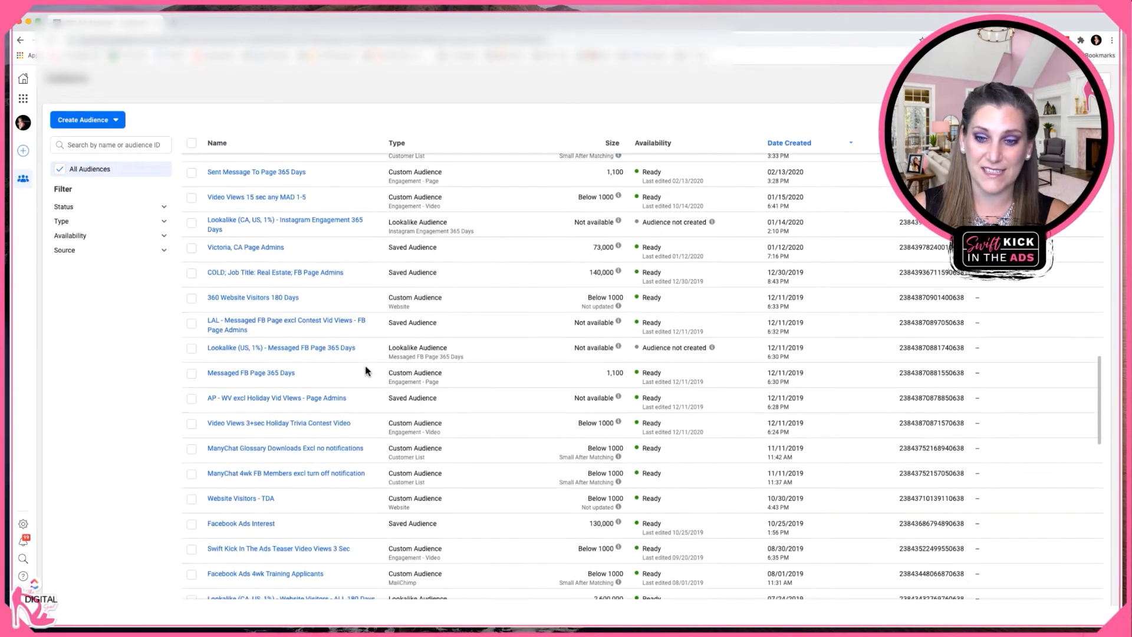
scroll(366, 372, up, 1)
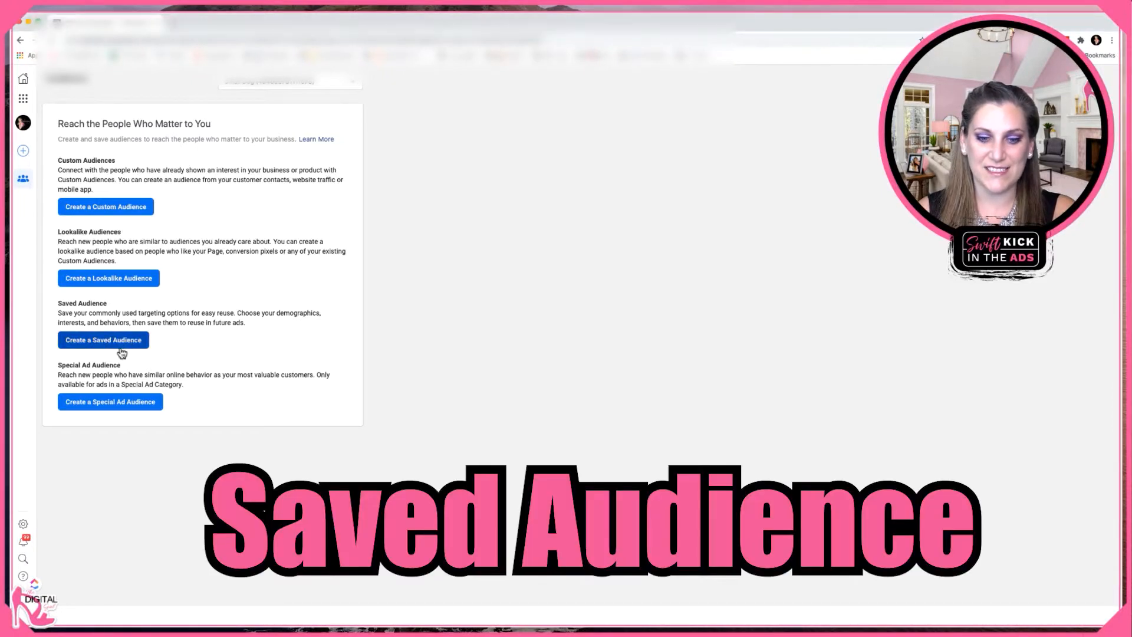
- Start a new saved audience and name it with the account owner's first name followed by "- TEST"
click(133, 347)
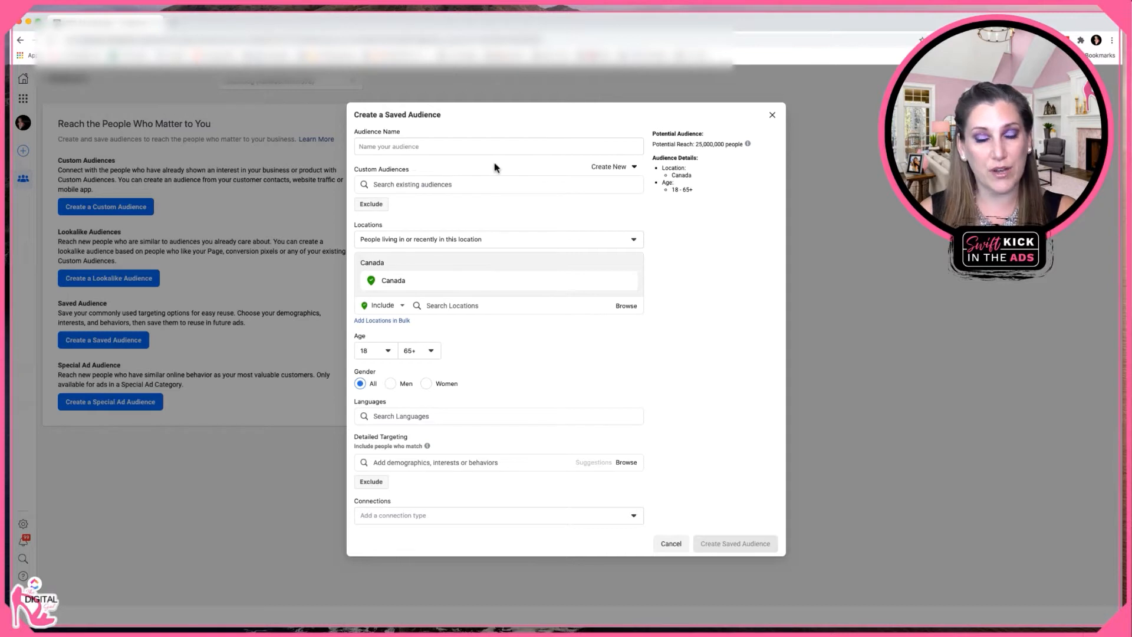
click(460, 147)
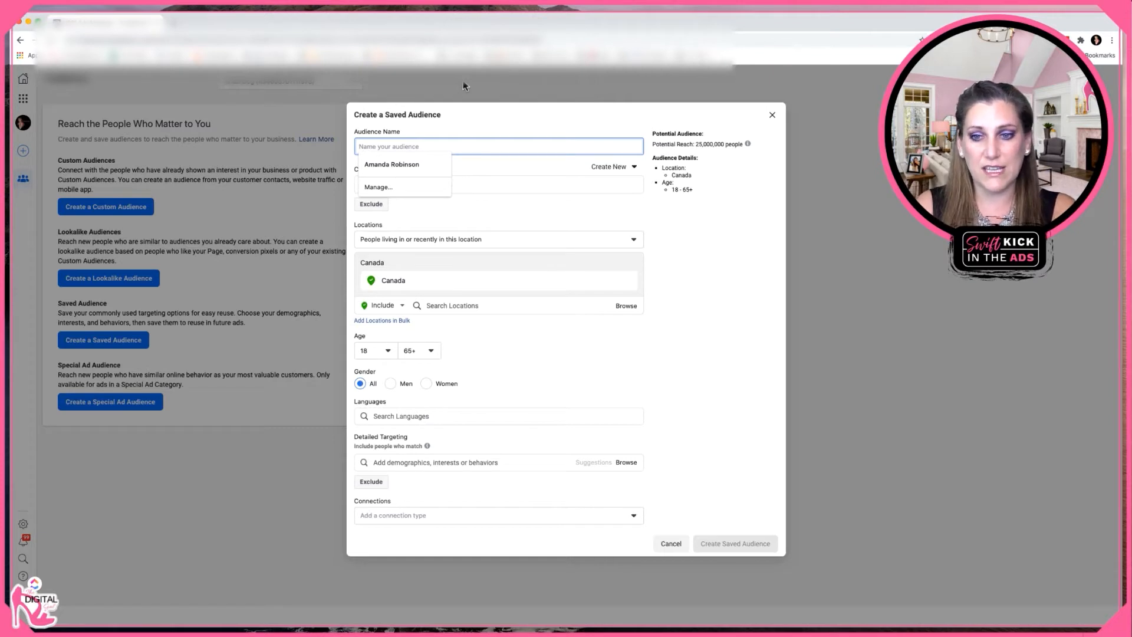
text(A)
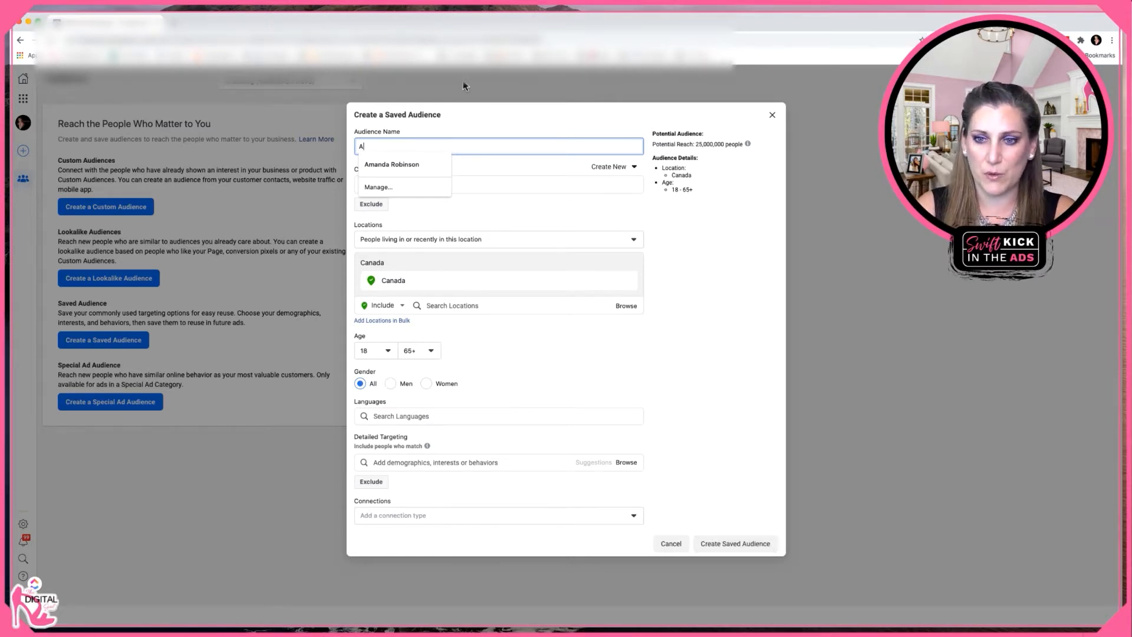
text(manda)
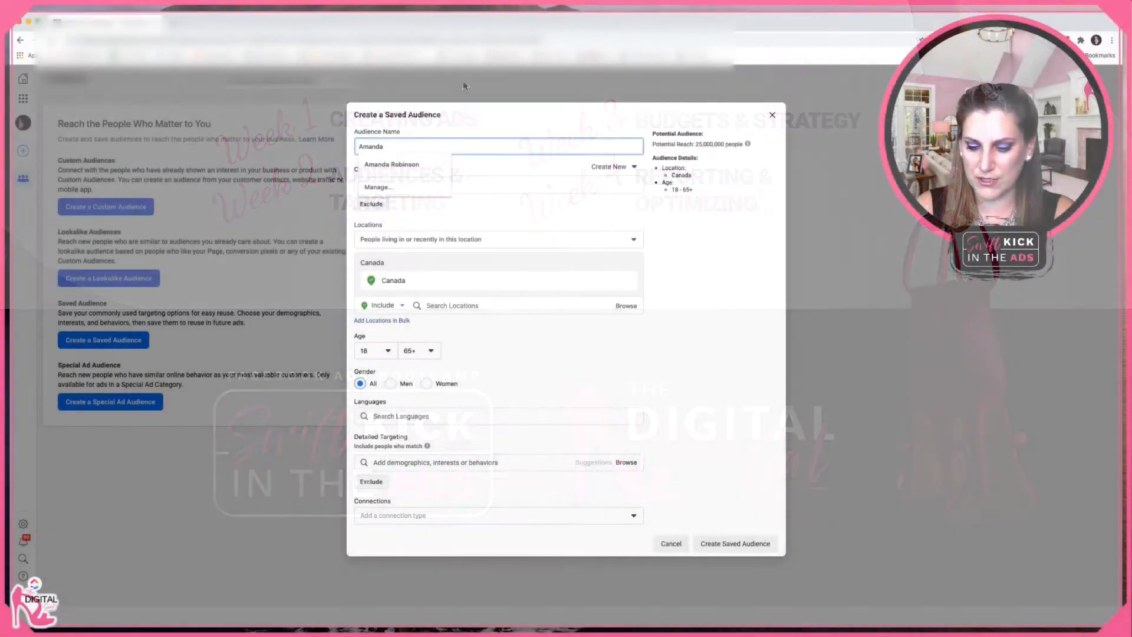
text(- TEST)
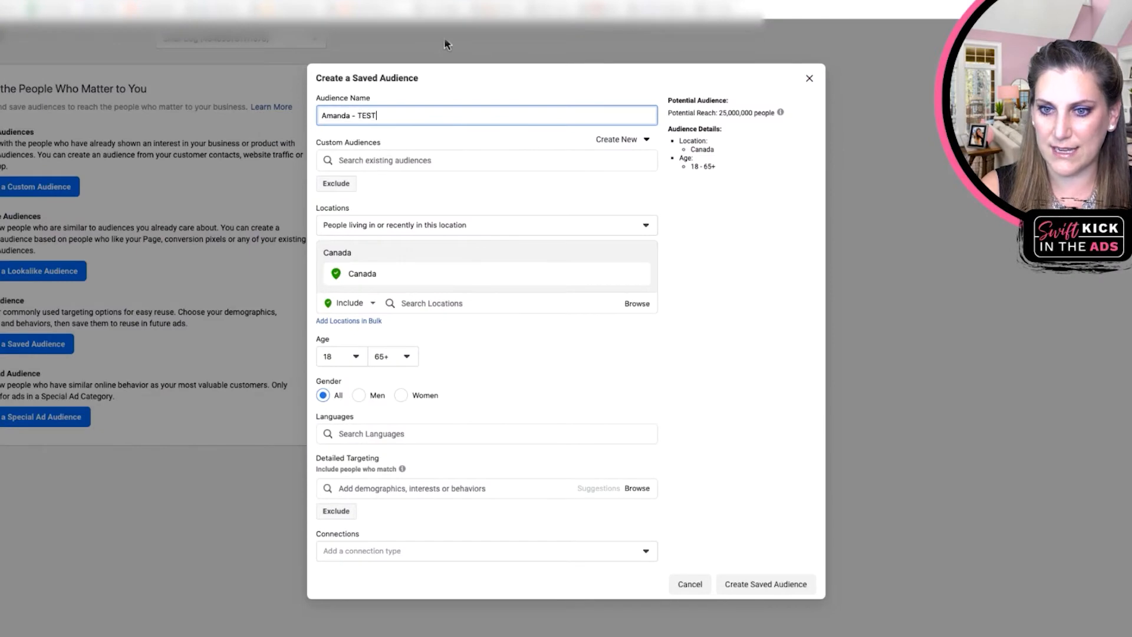
- Include the country United States in the audience's locations alongside Canada
click(438, 305)
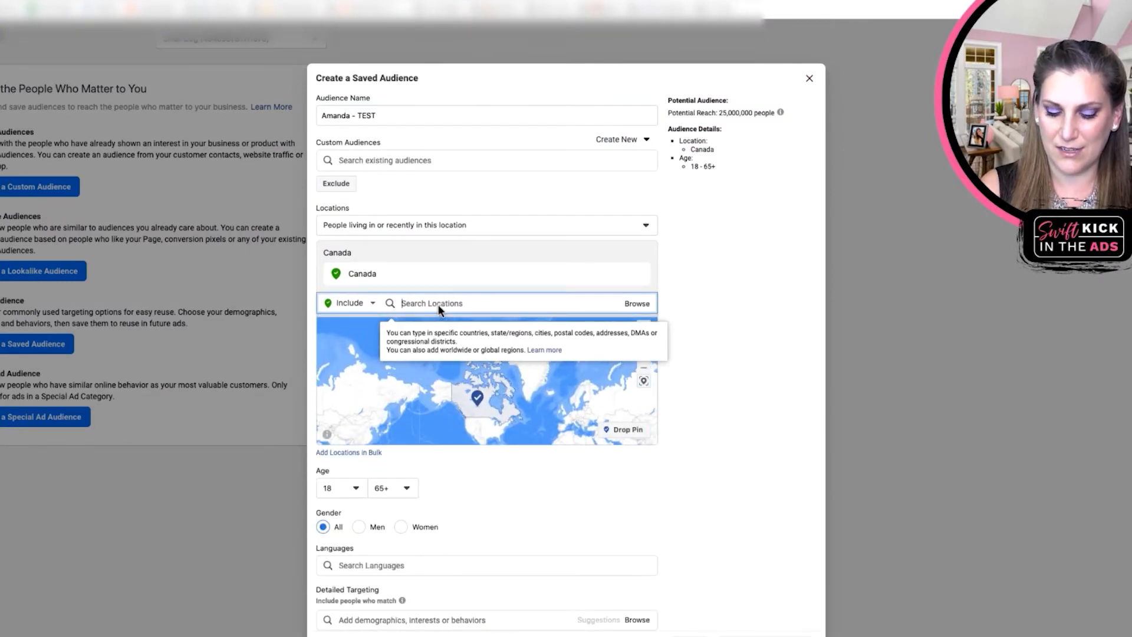
text(Unite)
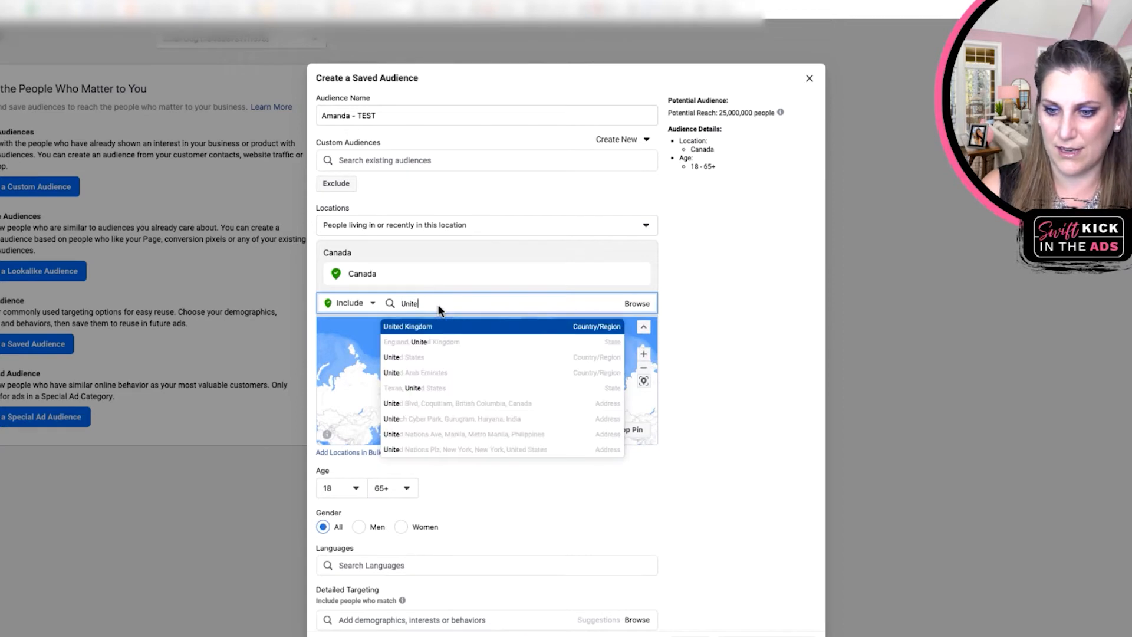
click(436, 357)
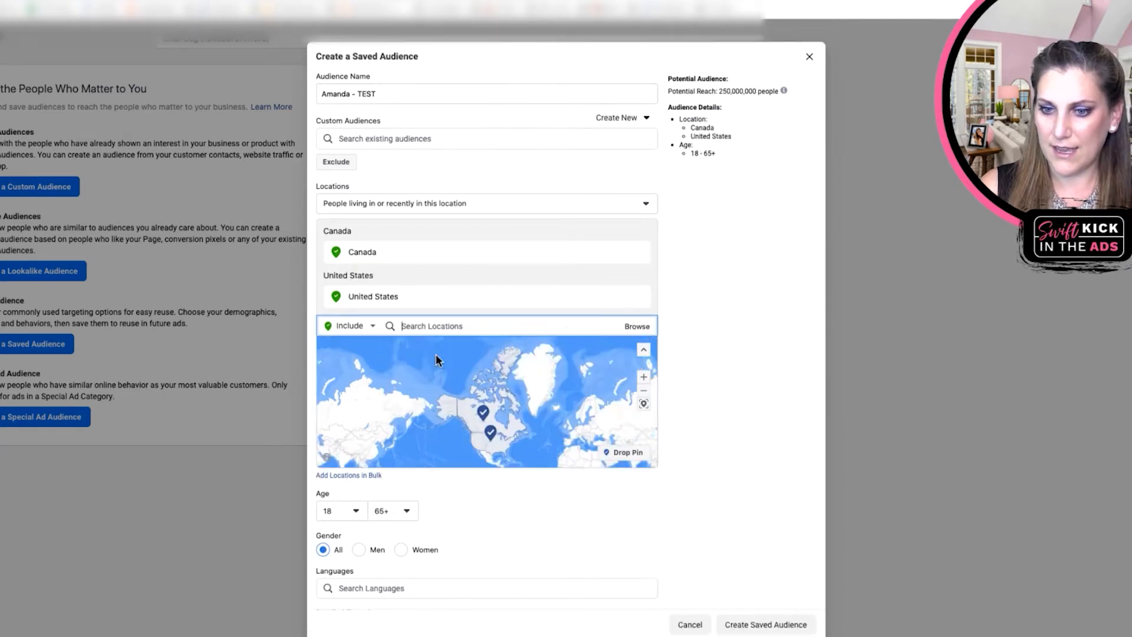
click(718, 343)
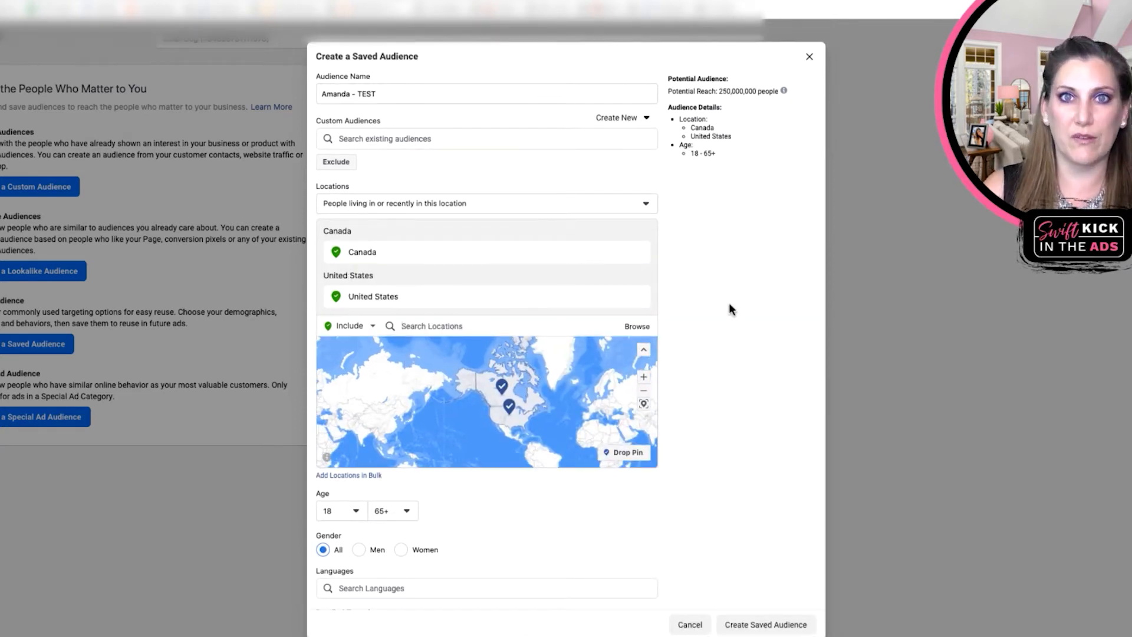
- Add the interests Waterskiing and Wakeboarding to the audience's detailed targeting
scroll(732, 339, down, 3)
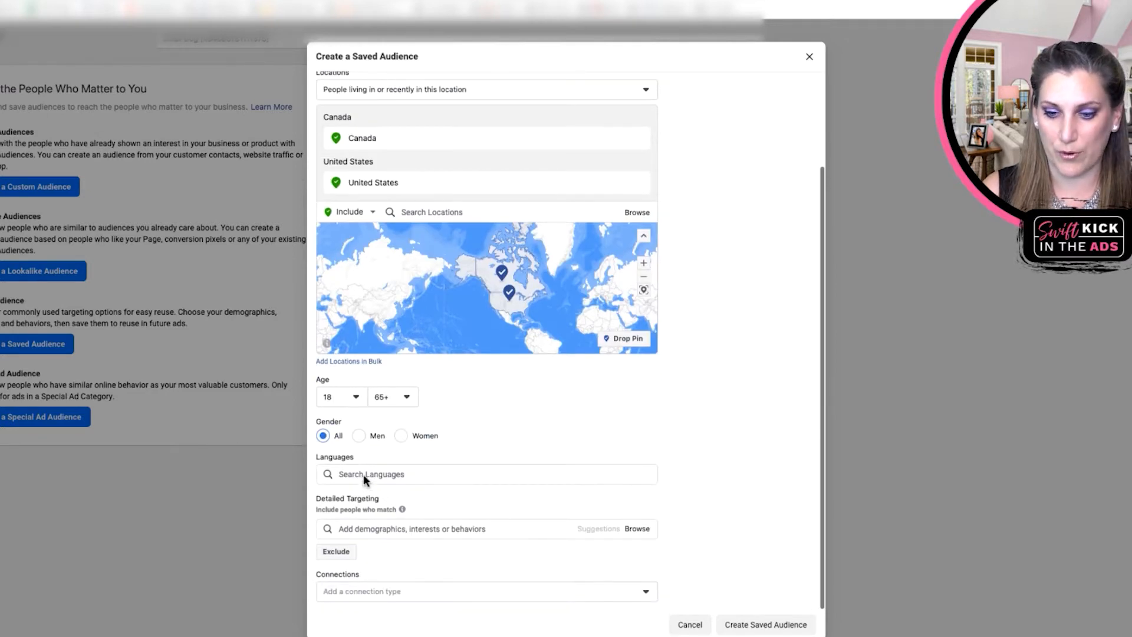
click(367, 528)
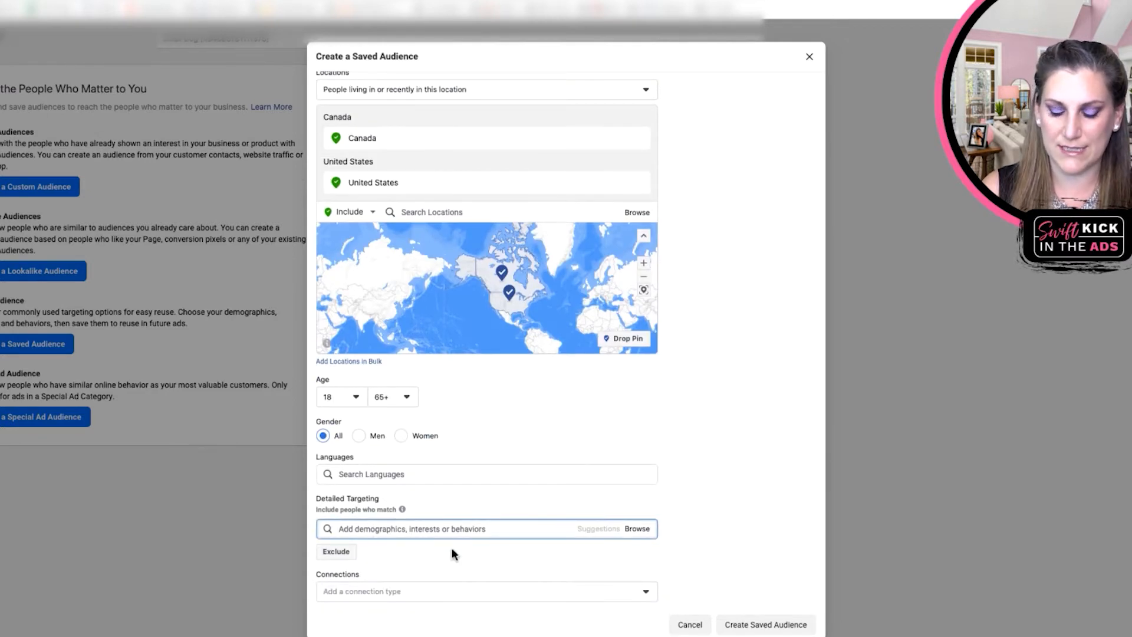
text(Waterskii)
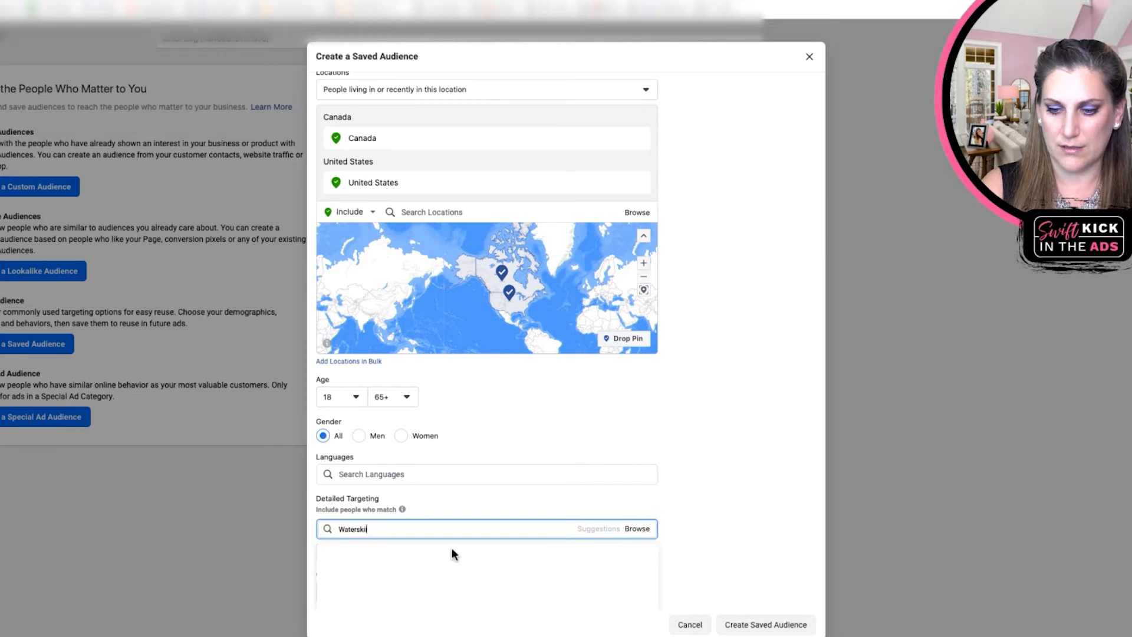
text(ng)
scroll(627, 468, down, 2)
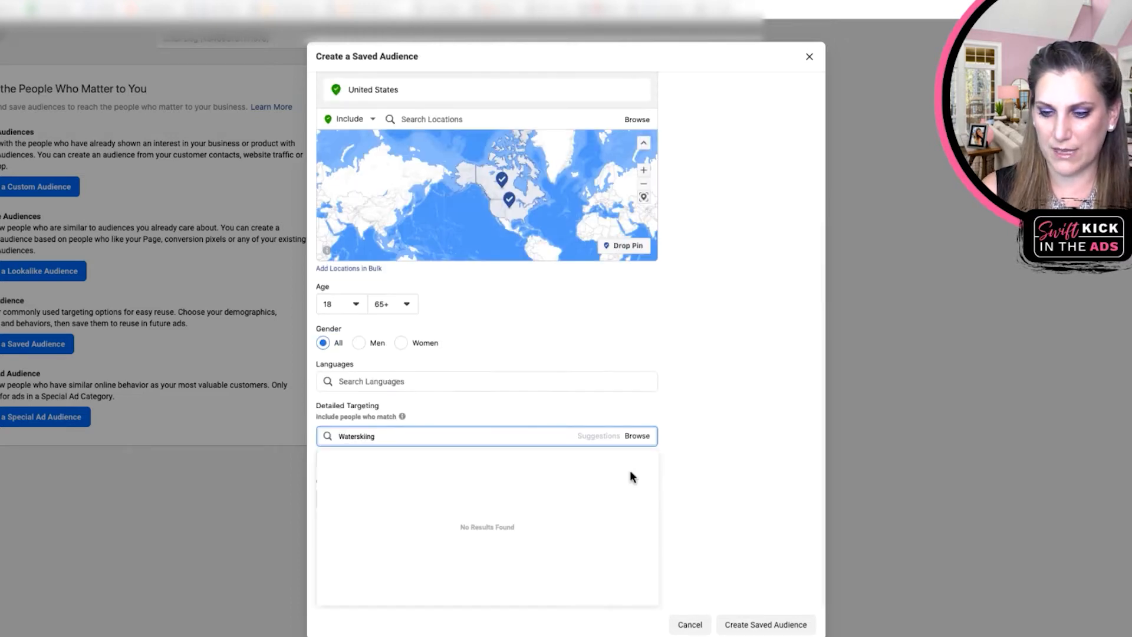
click(423, 458)
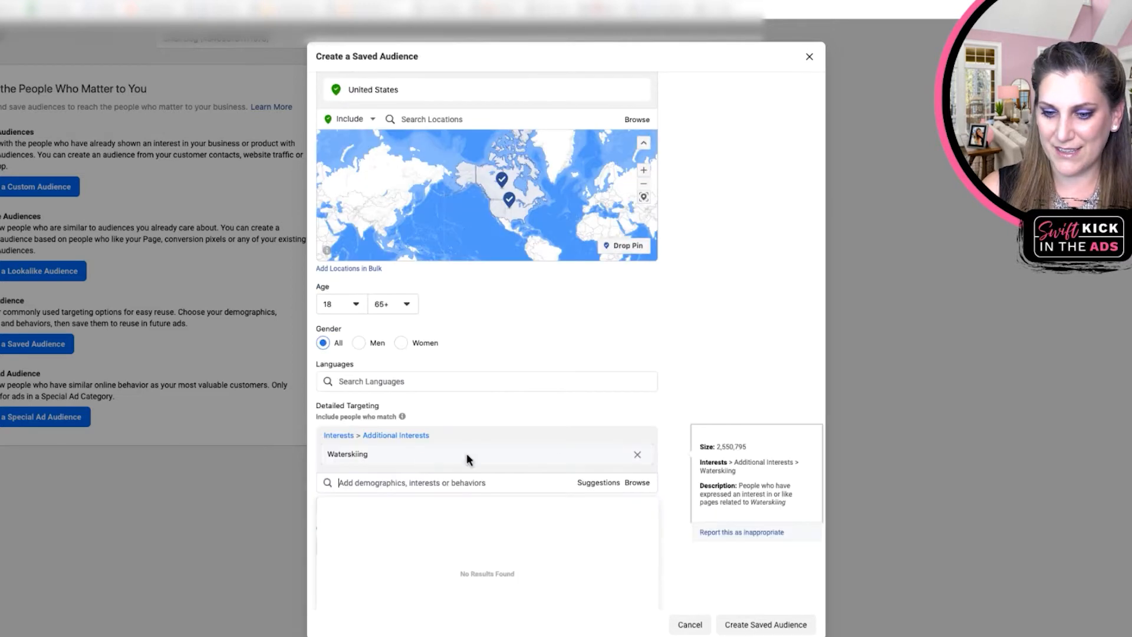
text(wakeboarding)
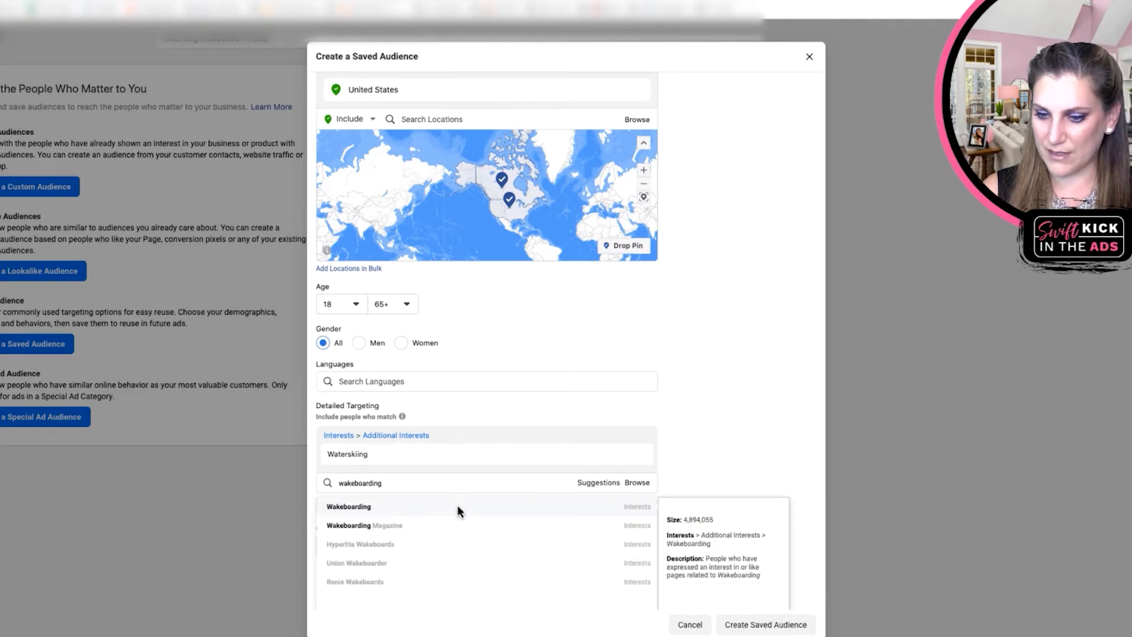
click(460, 508)
scroll(680, 393, up, 5)
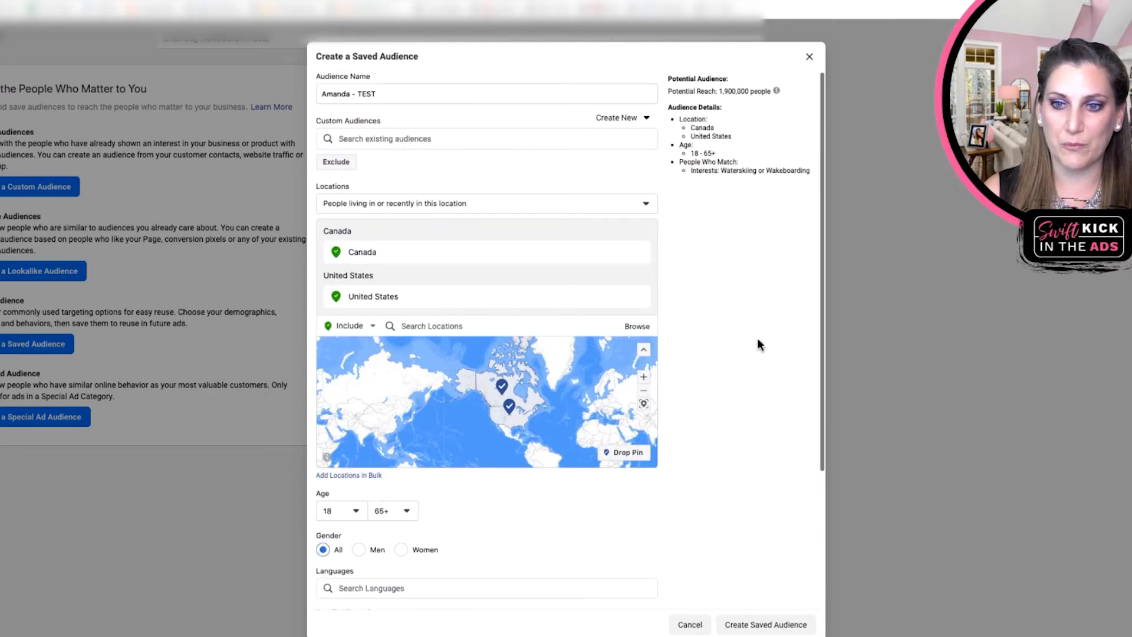
- Add Paddleboarding to the detailed targeting from the suggested interests
scroll(758, 338, down, 3)
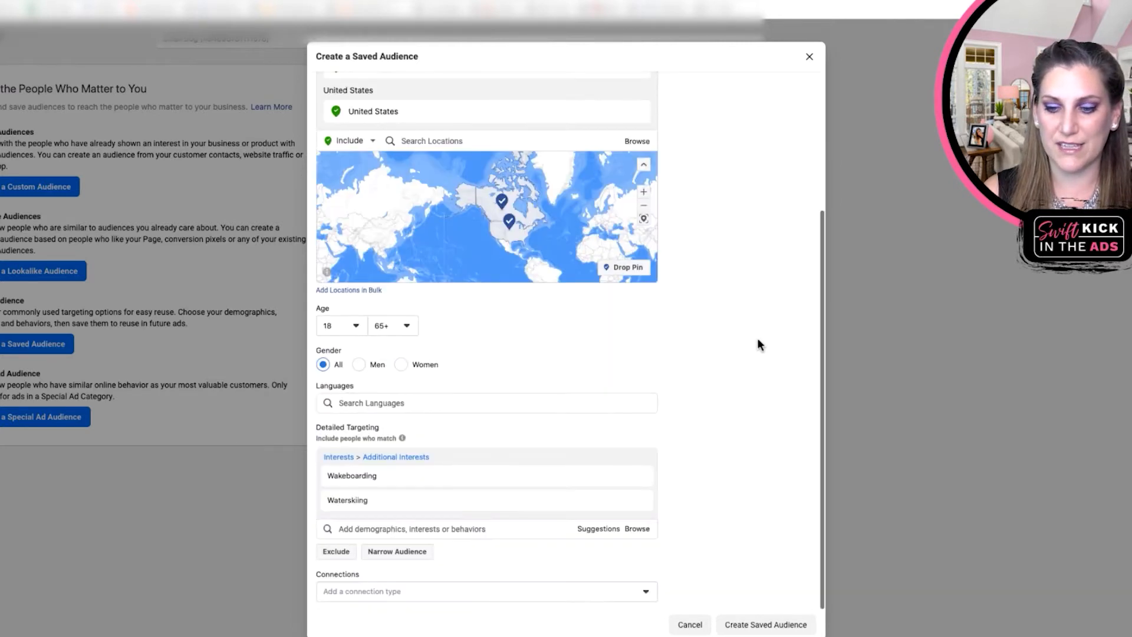
click(598, 539)
scroll(707, 458, down, 2)
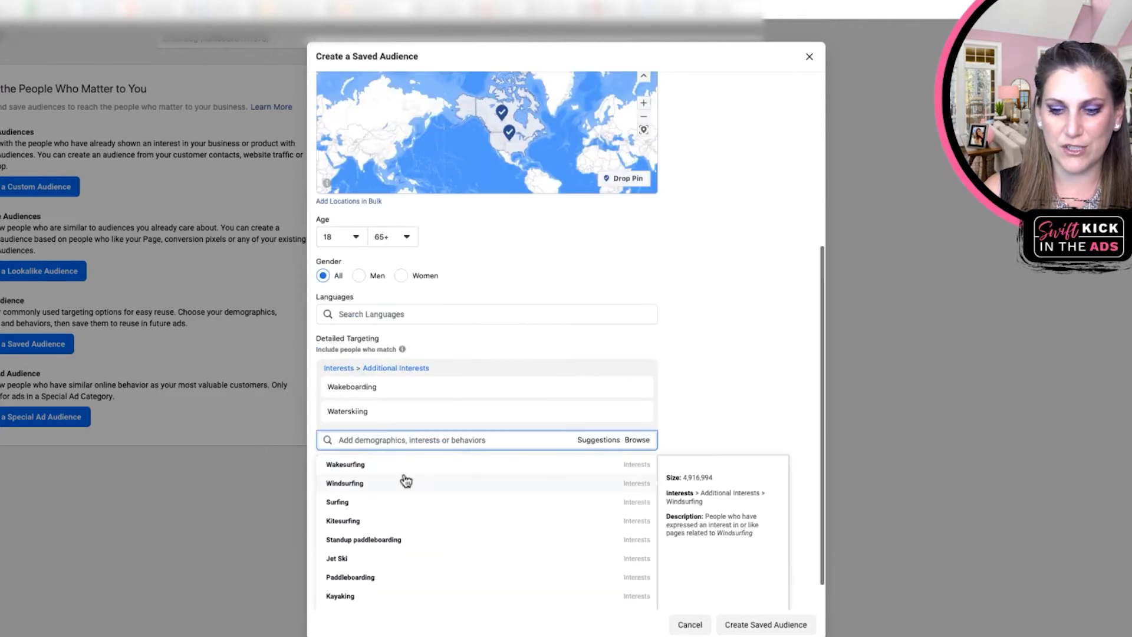
click(426, 575)
scroll(708, 329, up, 1)
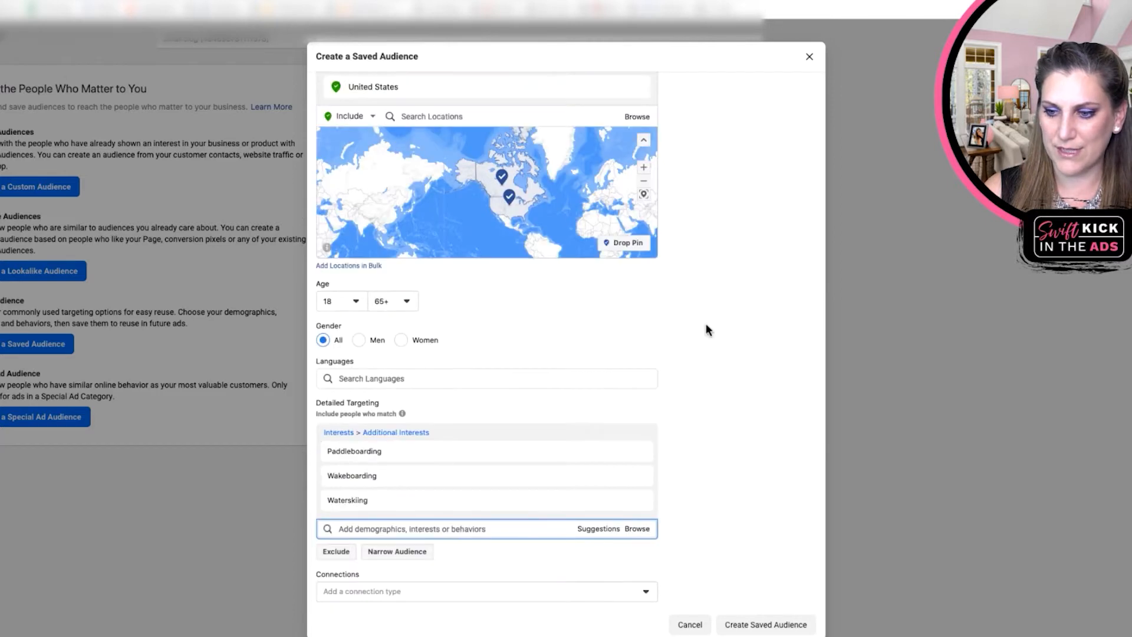
scroll(707, 330, up, 3)
- Narrow the audience to people who must also match the interest MasterCraft Boat Company
scroll(734, 317, down, 3)
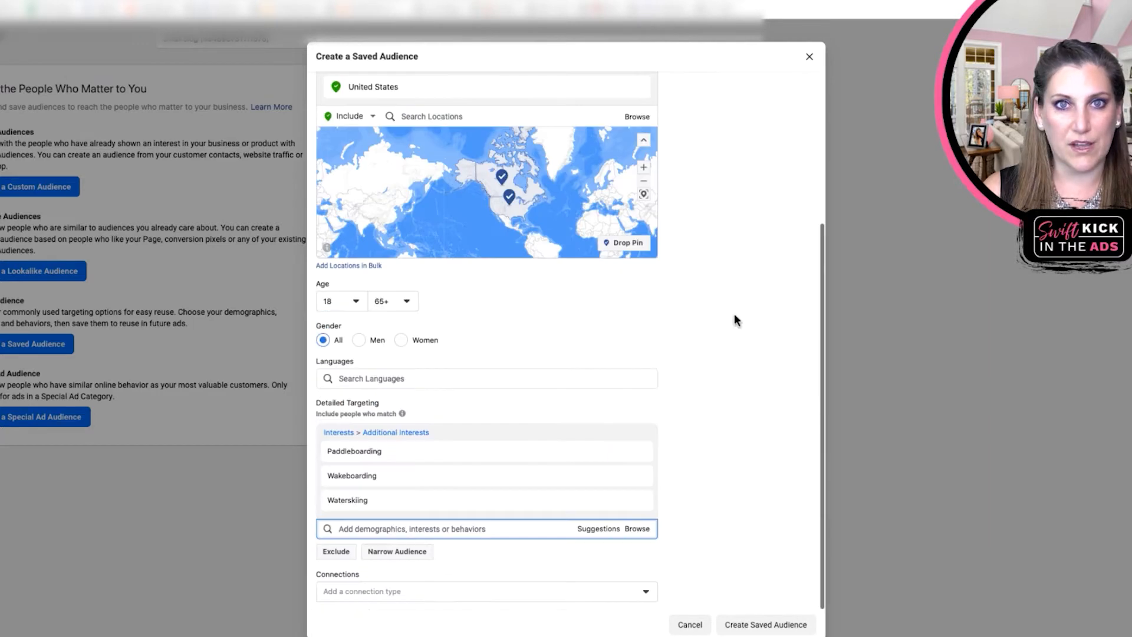
click(397, 552)
scroll(398, 557, down, 1)
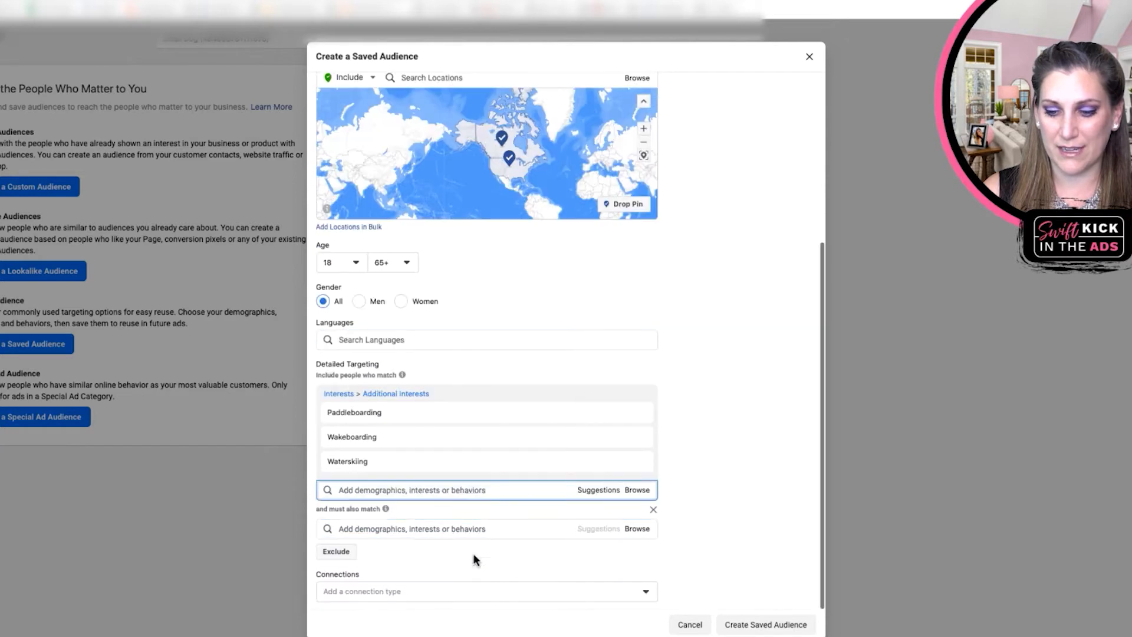
click(423, 529)
text(mast)
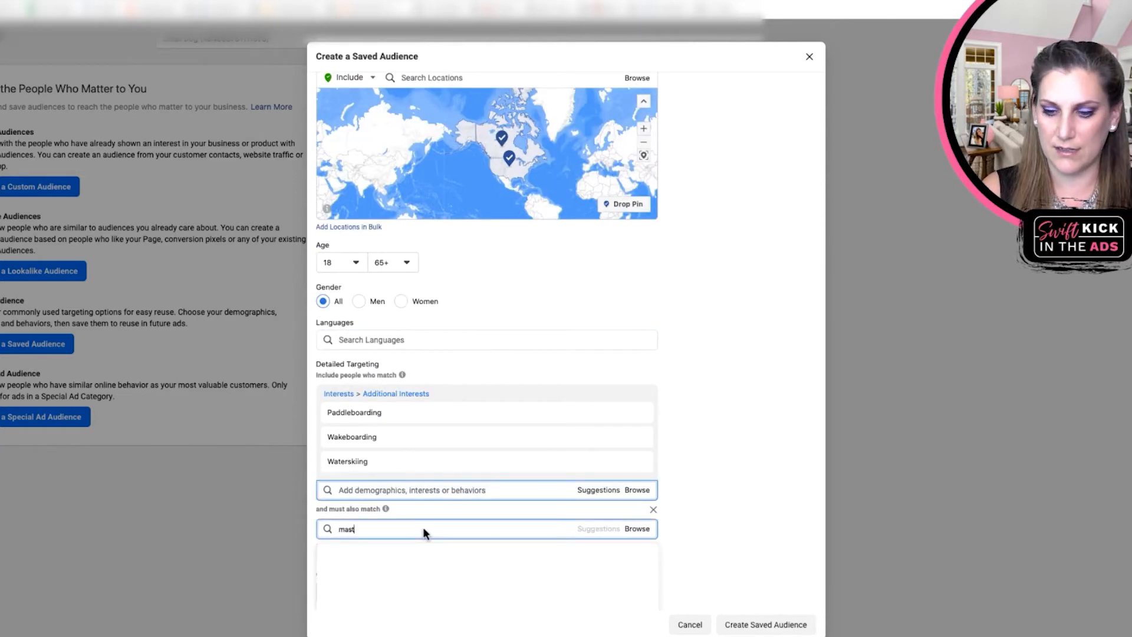
text(ercraft bo)
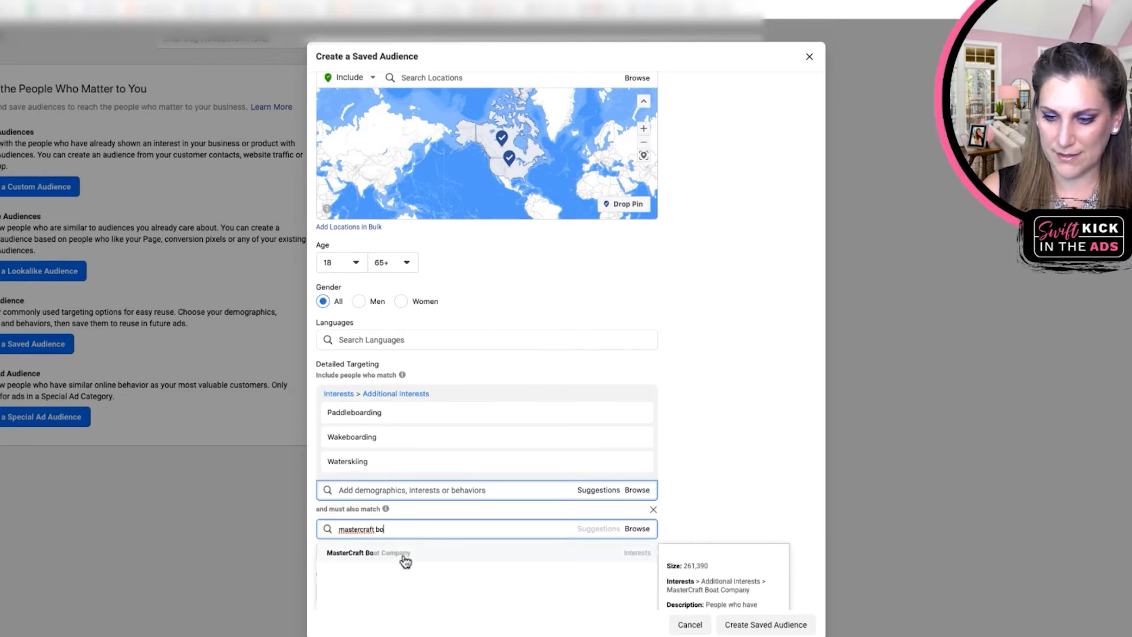
click(405, 560)
scroll(725, 426, up, 5)
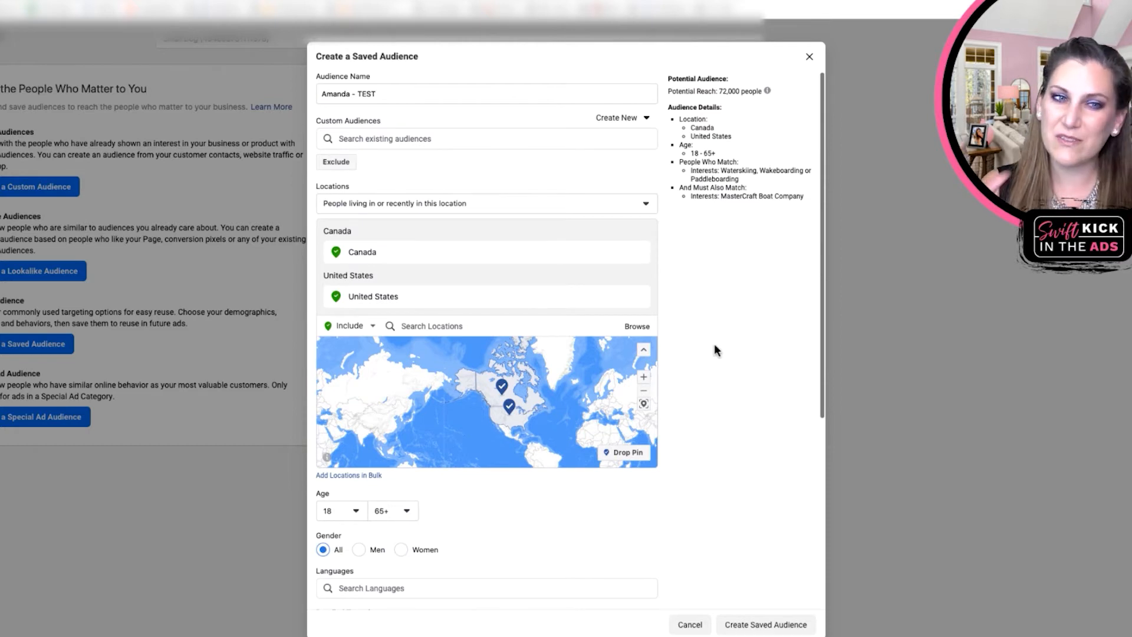
- Add Hyperlite Wakeboards as a second interest in the must-also-match group
scroll(715, 354, down, 5)
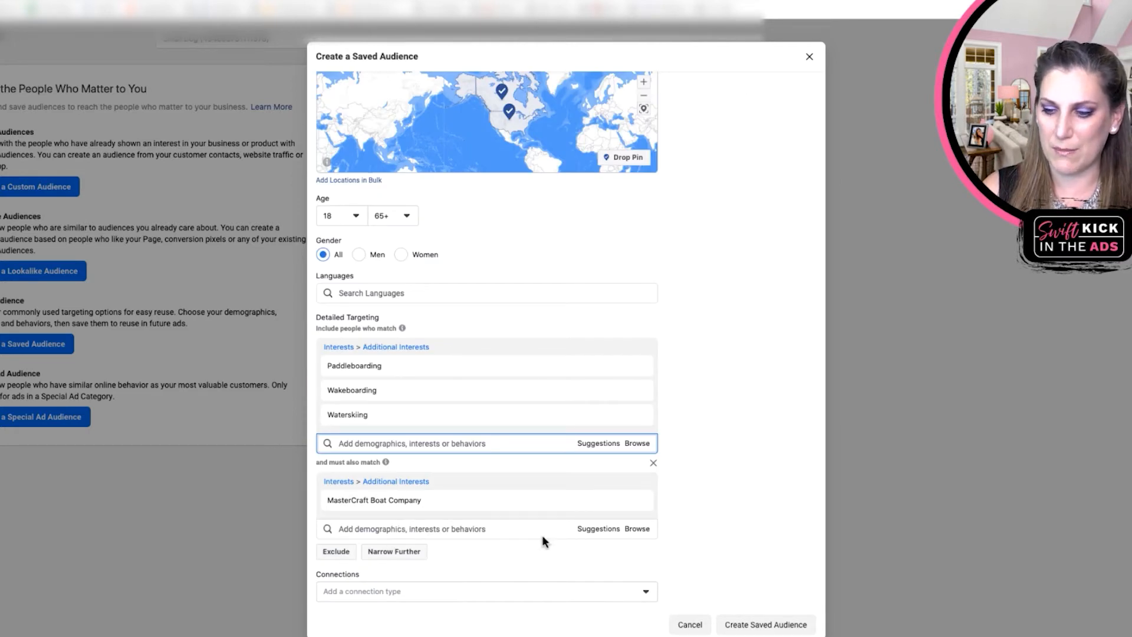
click(602, 531)
scroll(577, 528, down, 2)
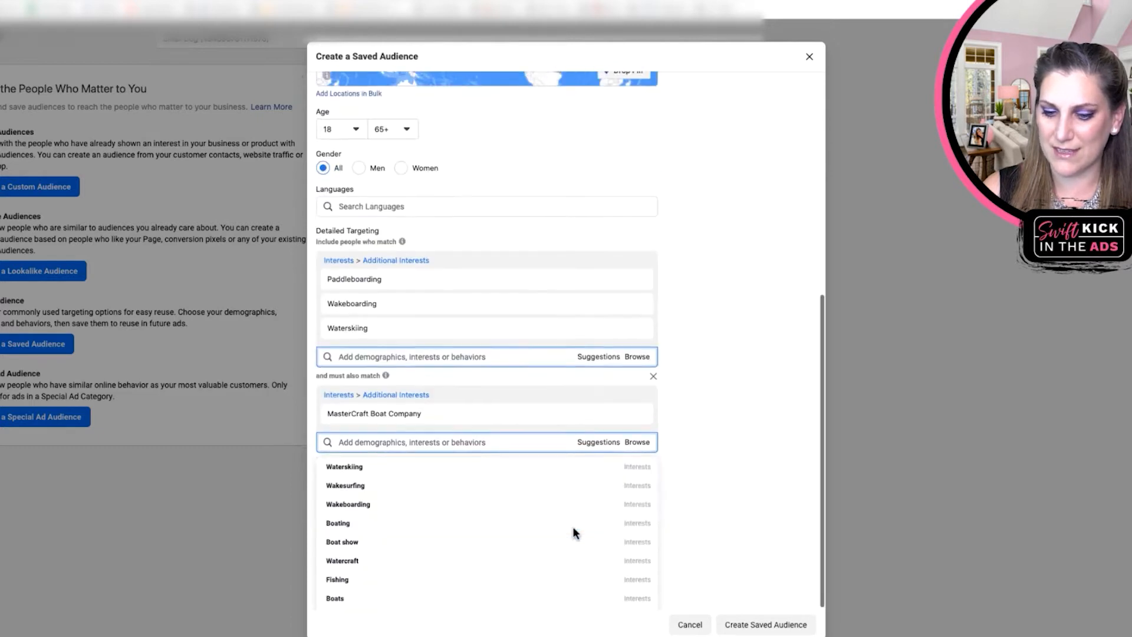
click(450, 440)
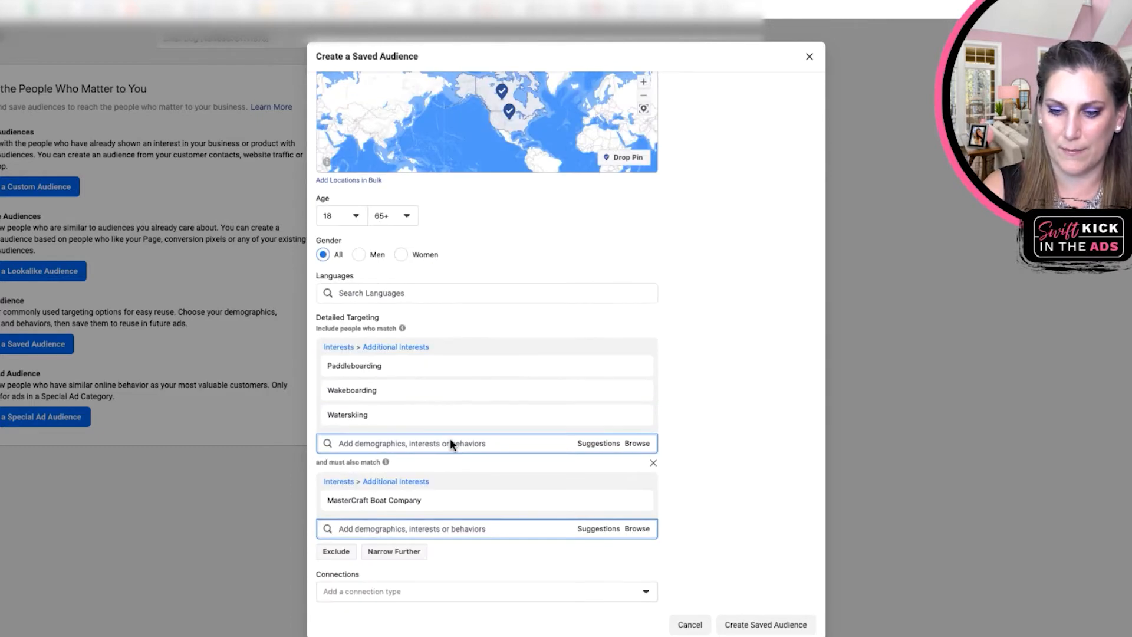
text(hyp)
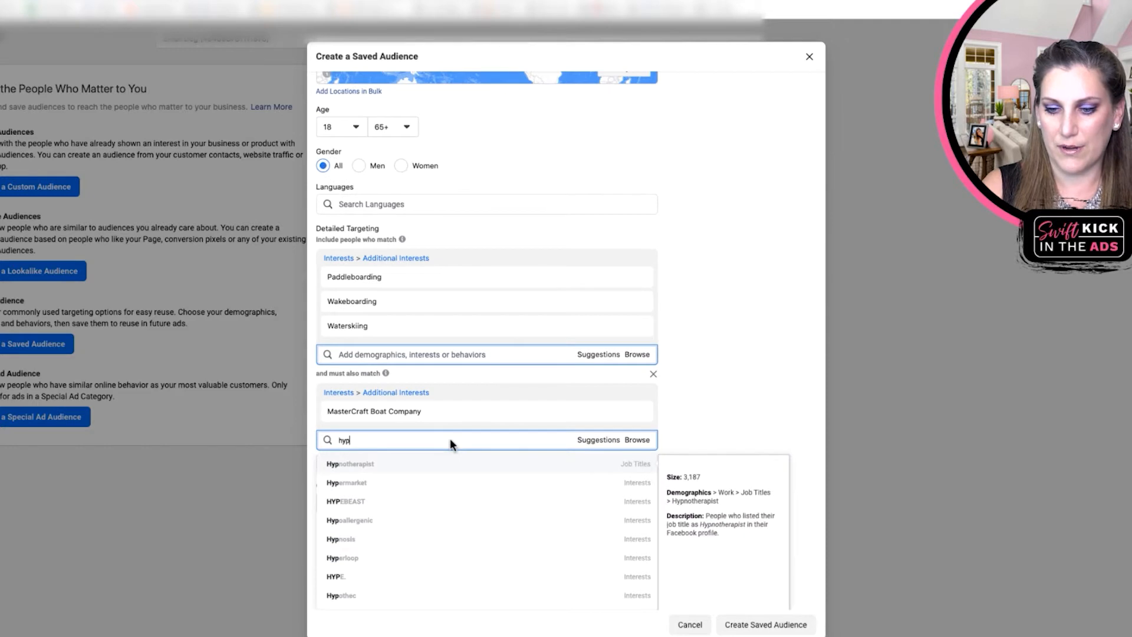
text(erlite)
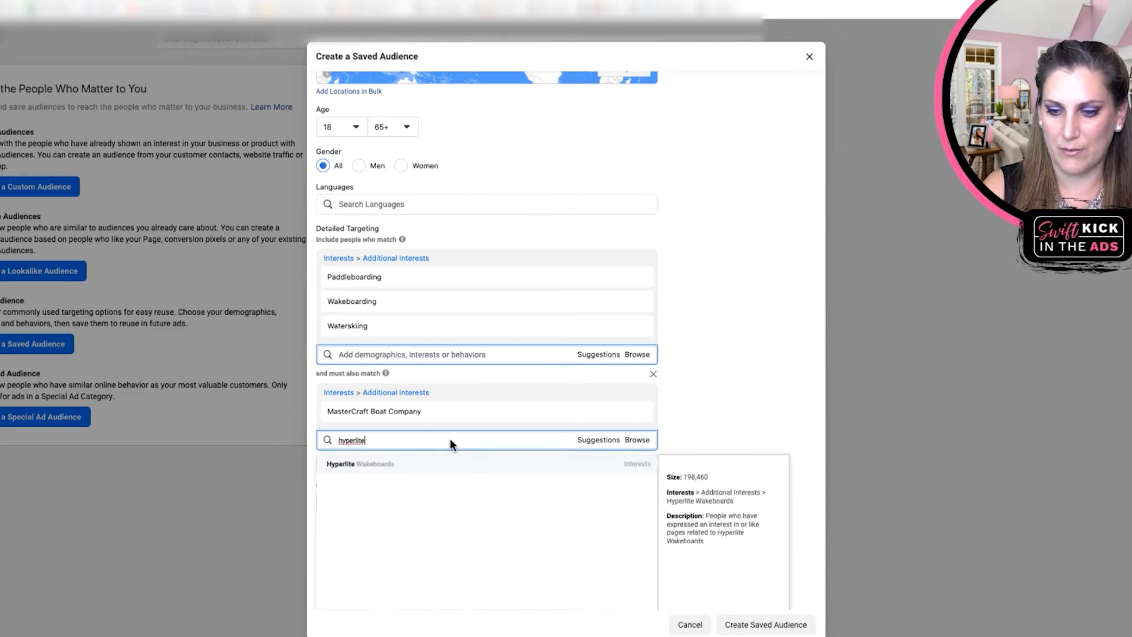
click(440, 469)
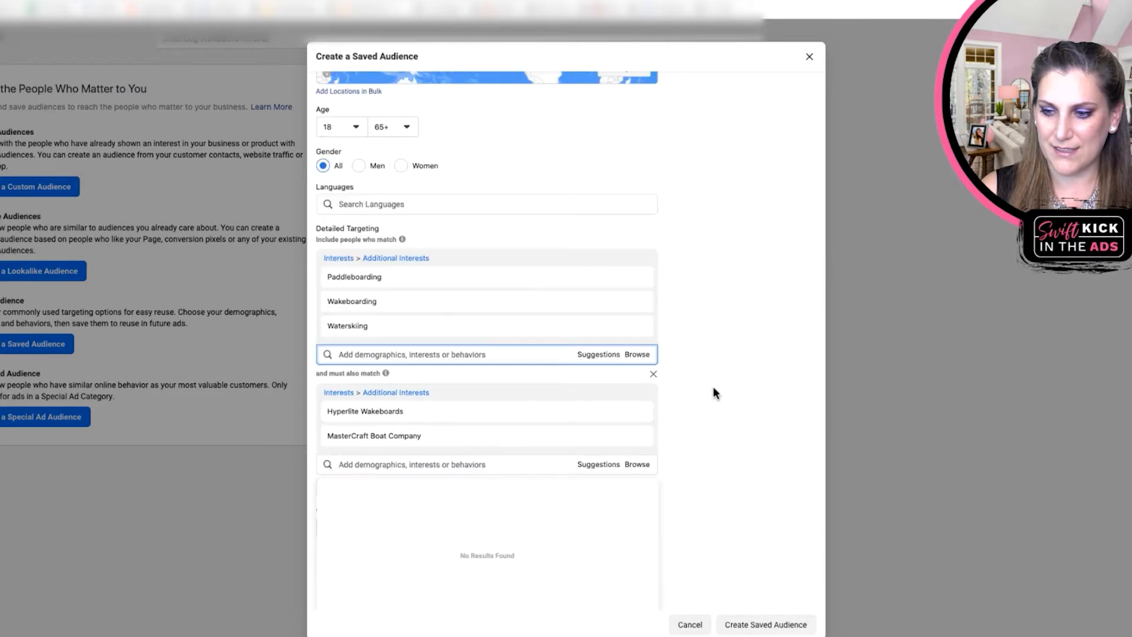
- Review the audience's locations, interests and must-also-match group, and create the saved audience
scroll(712, 386, up, 10)
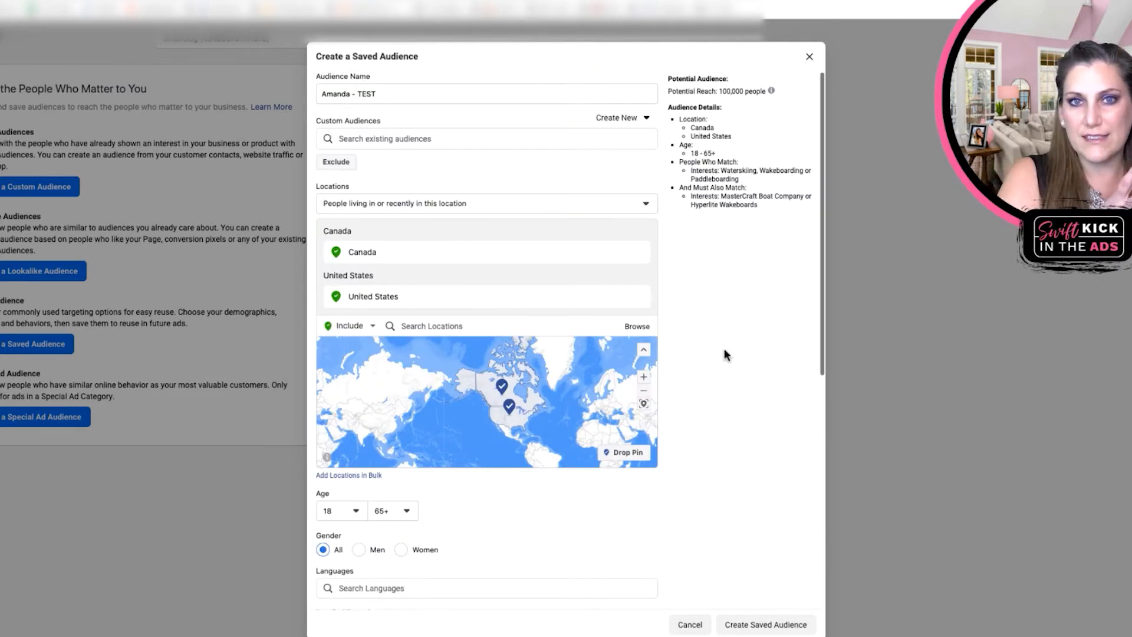
scroll(725, 354, down, 7)
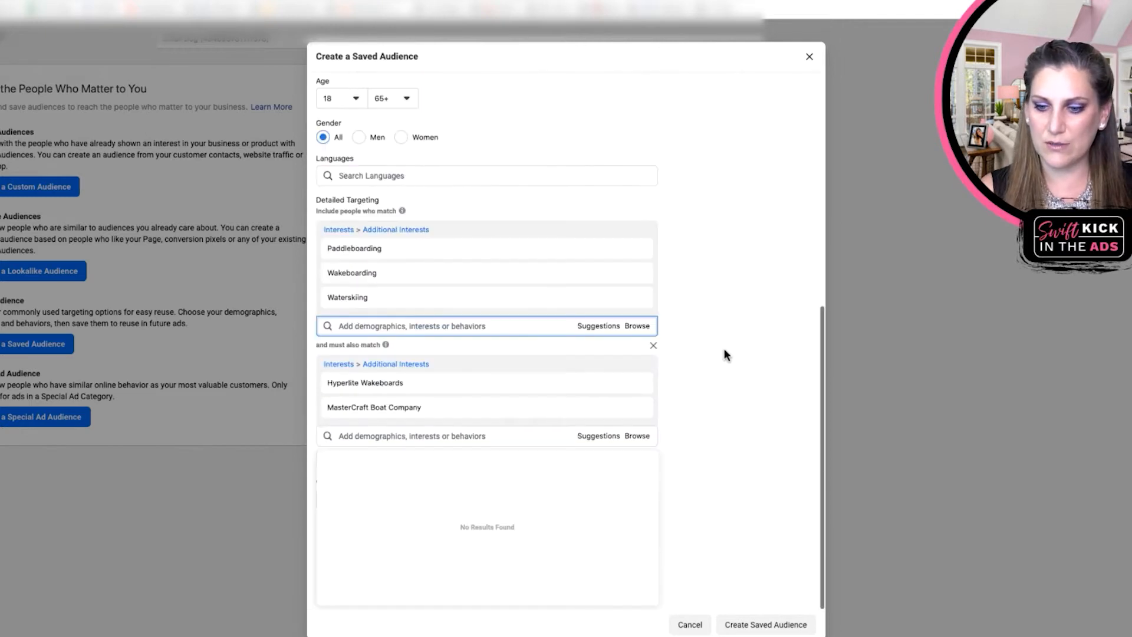
scroll(691, 342, up, 2)
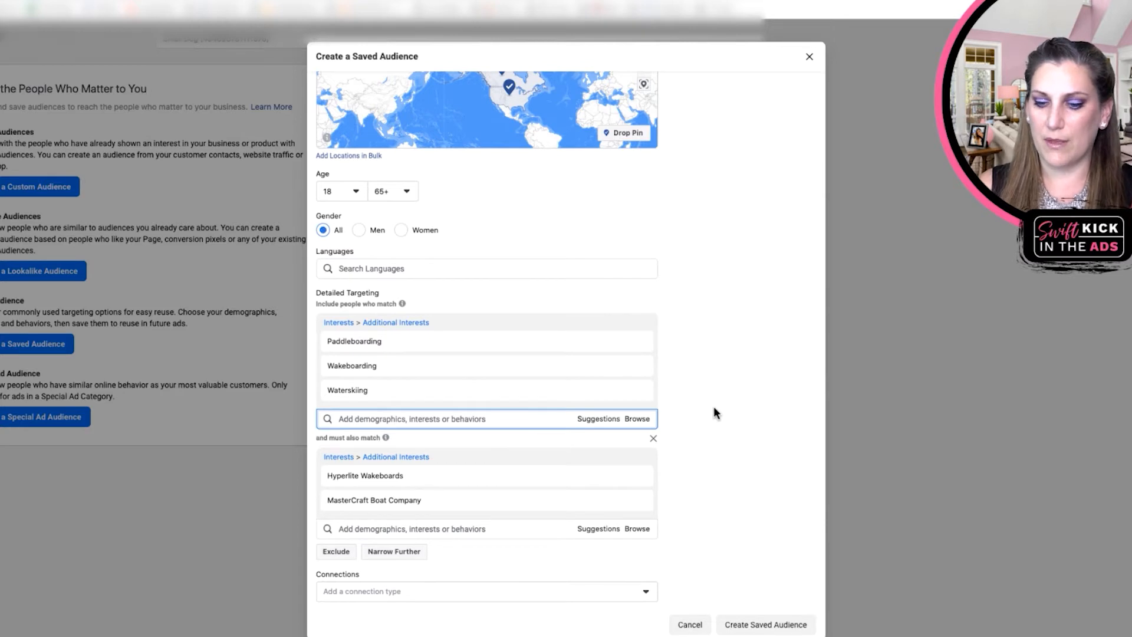
scroll(714, 406, up, 7)
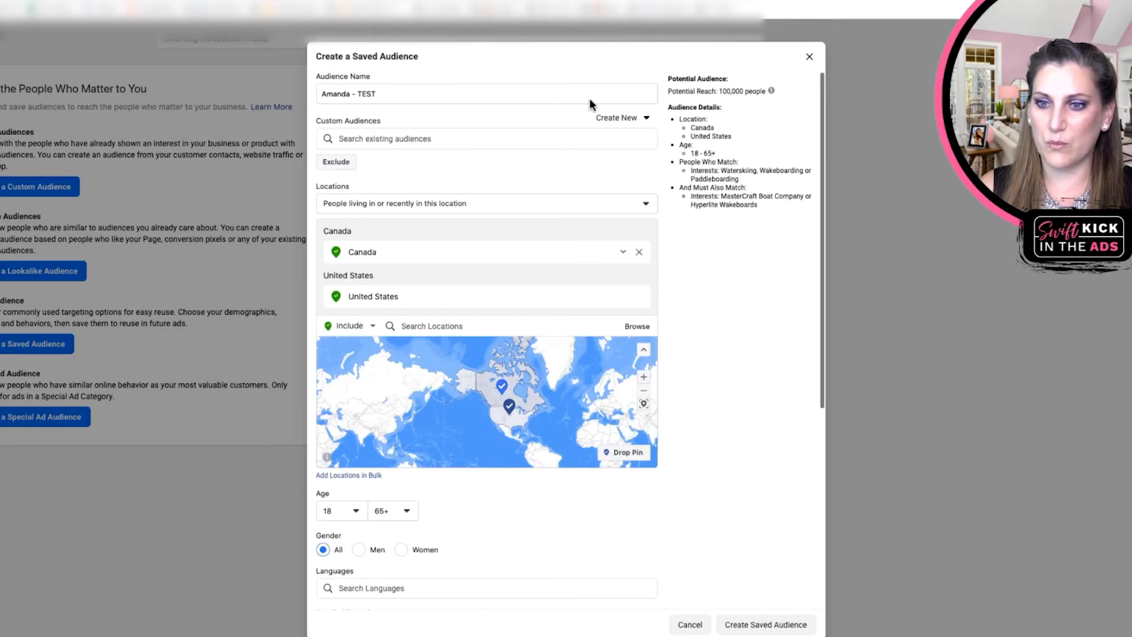
click(753, 627)
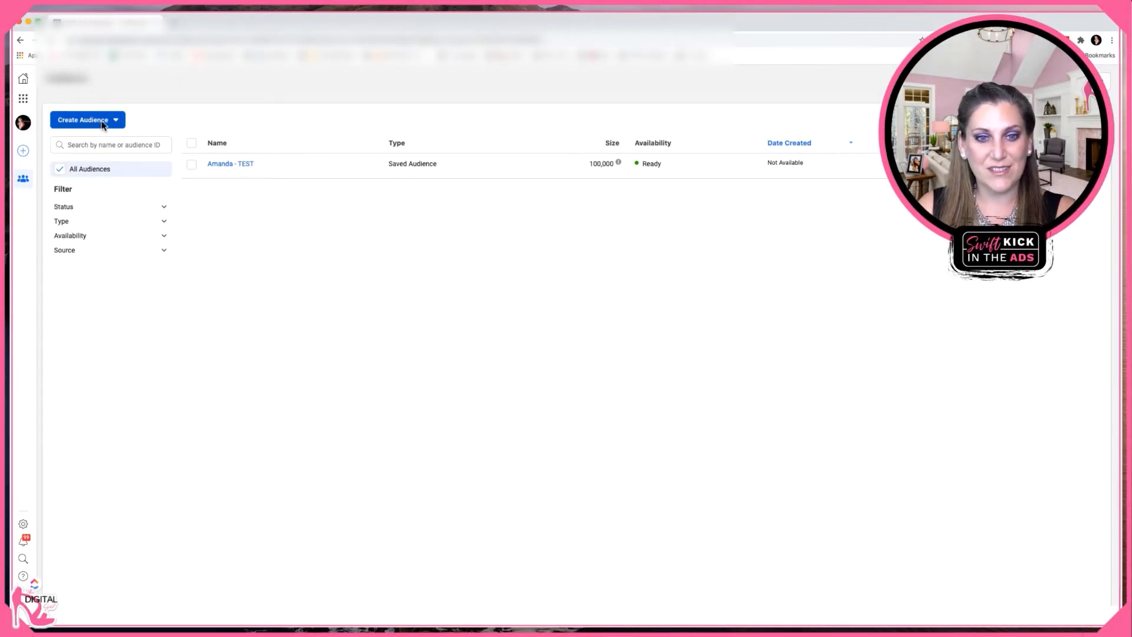
- Start a custom audience from the Video source with the engagement type "People who viewed at least 3 seconds of your video"
click(101, 121)
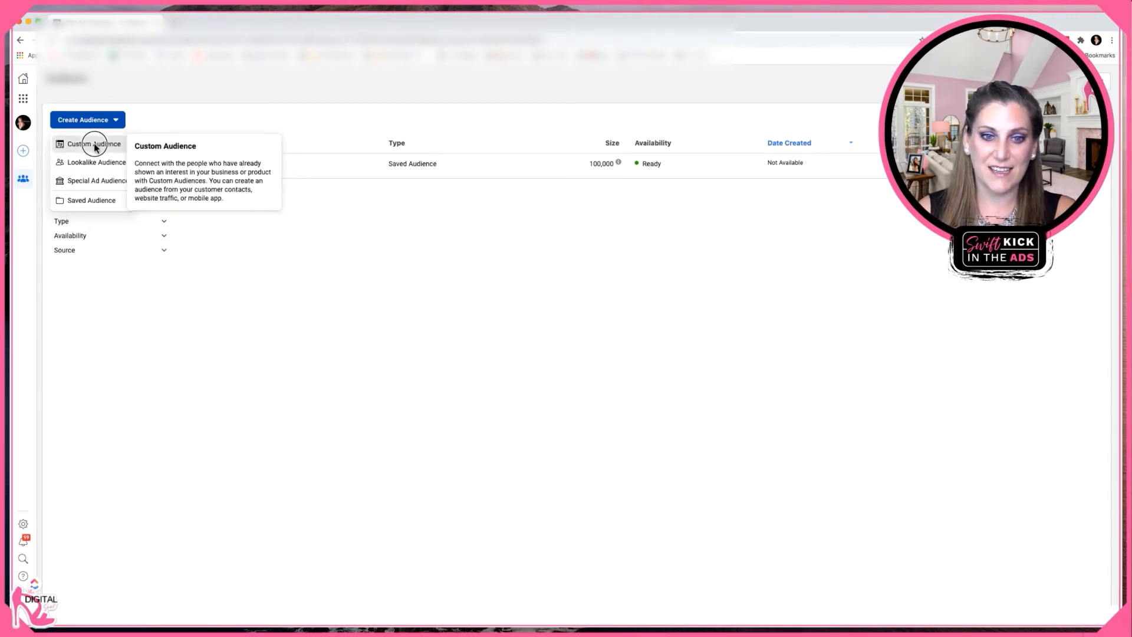
click(95, 143)
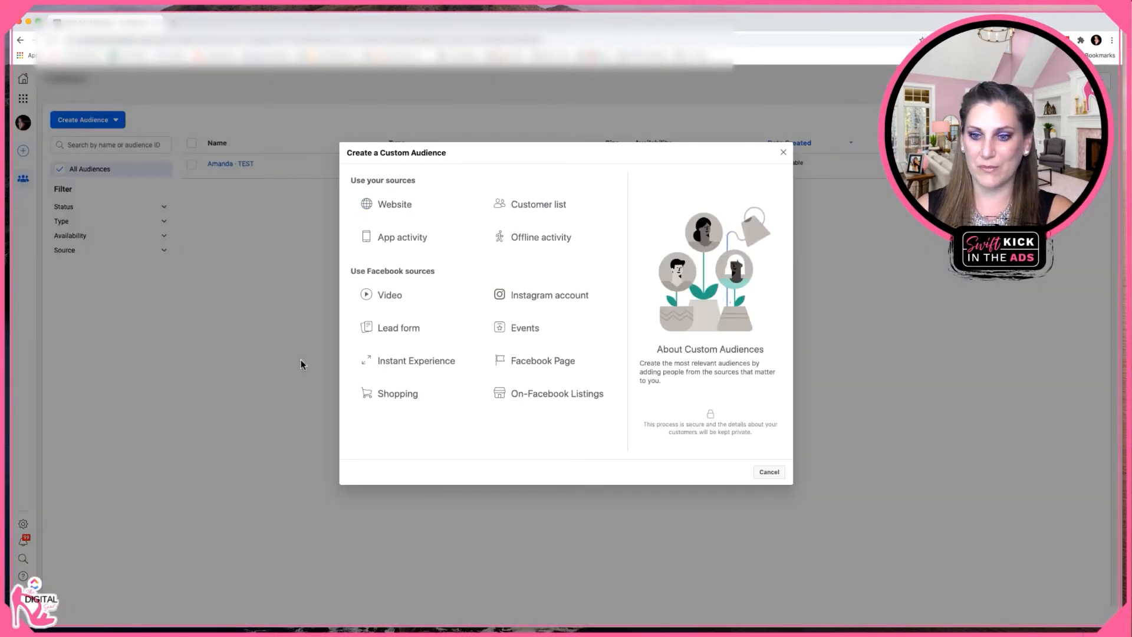
click(416, 302)
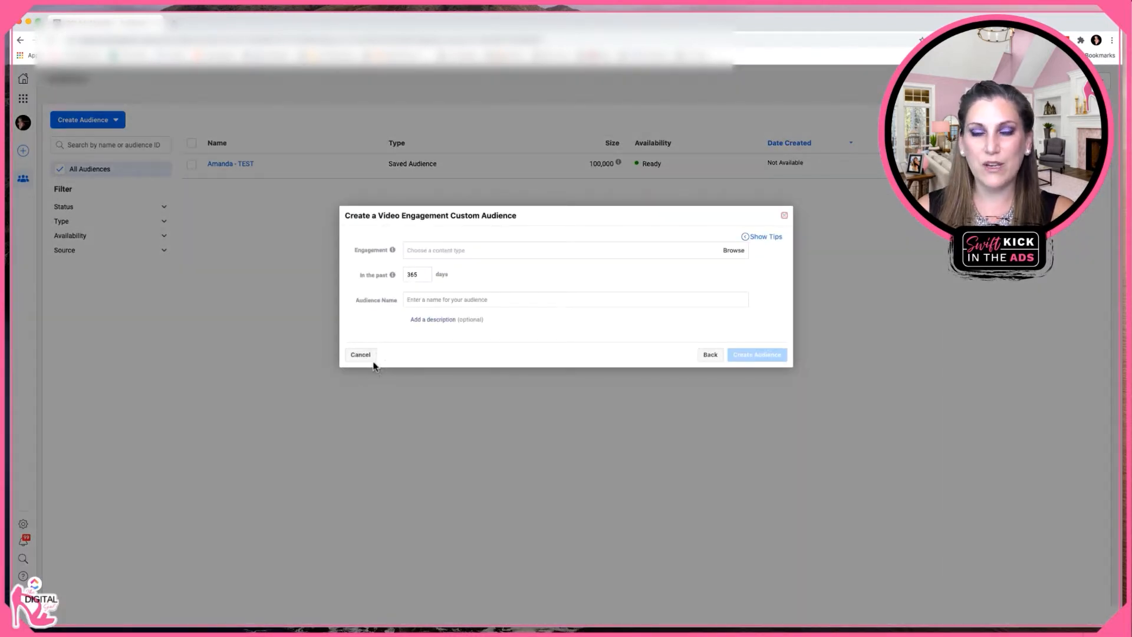
click(575, 250)
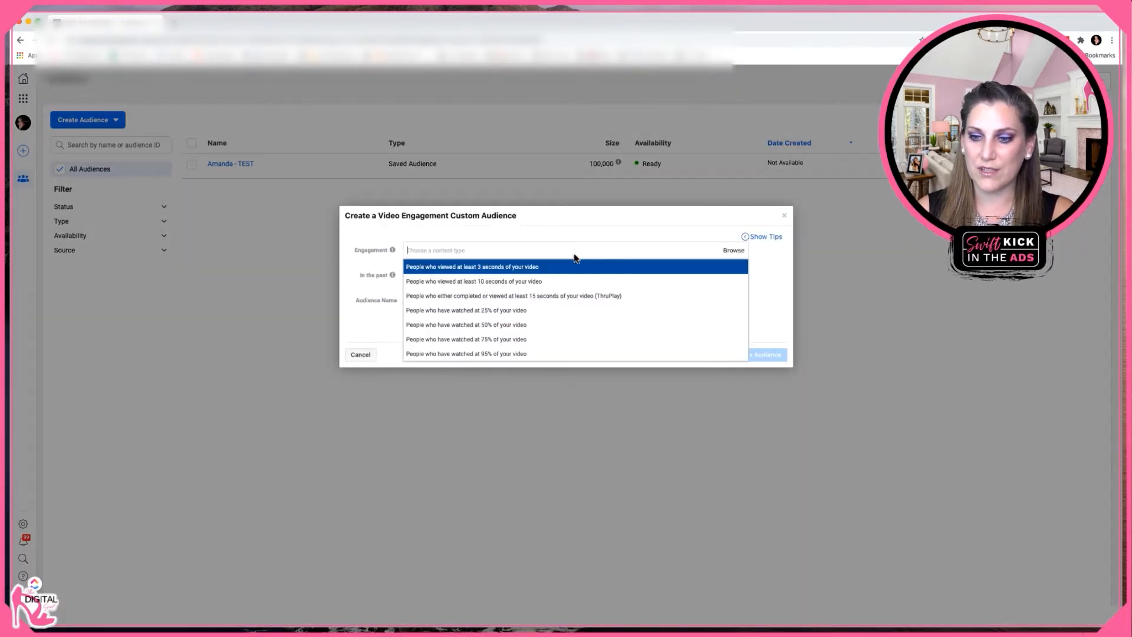
click(449, 267)
- Open the video selection for this engagement and switch its source Facebook page to The Digital Gal
click(434, 261)
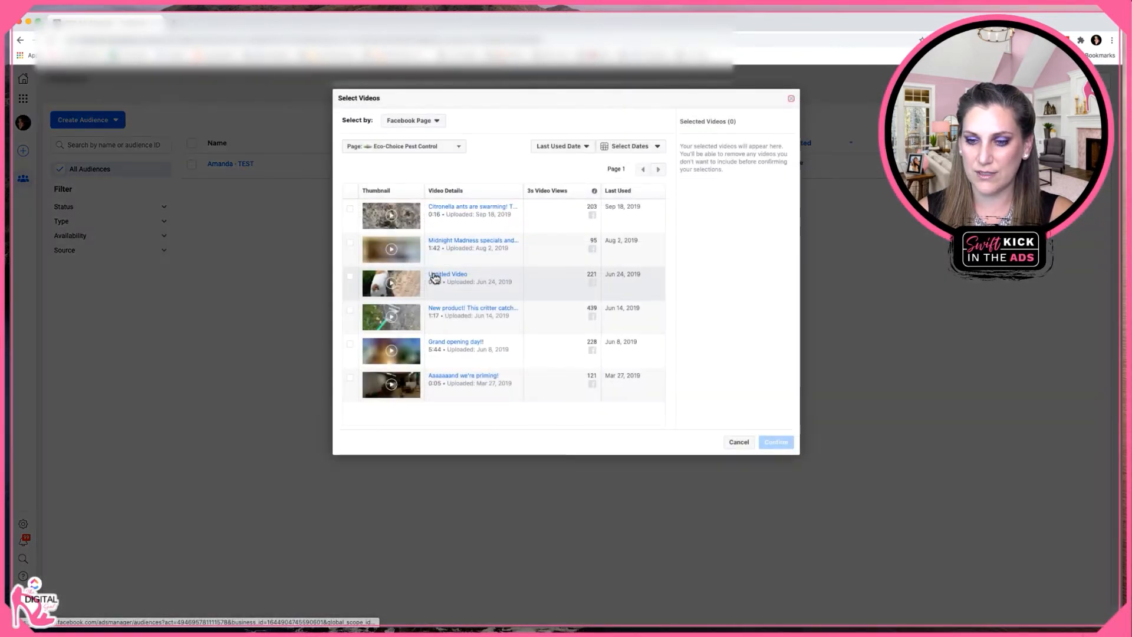
click(409, 159)
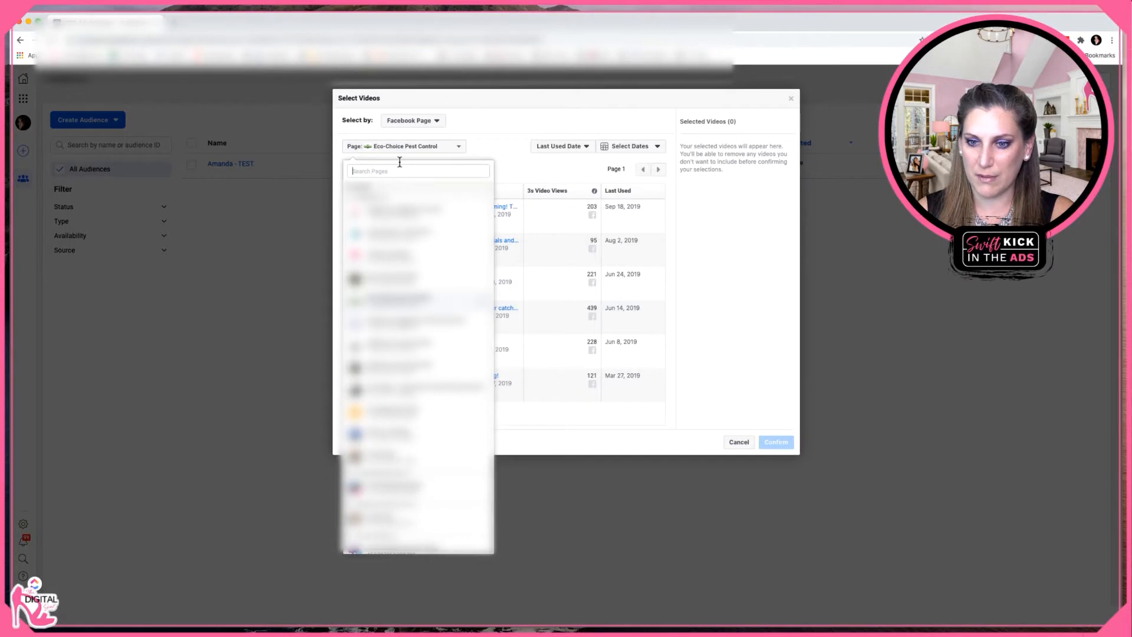
text(the di)
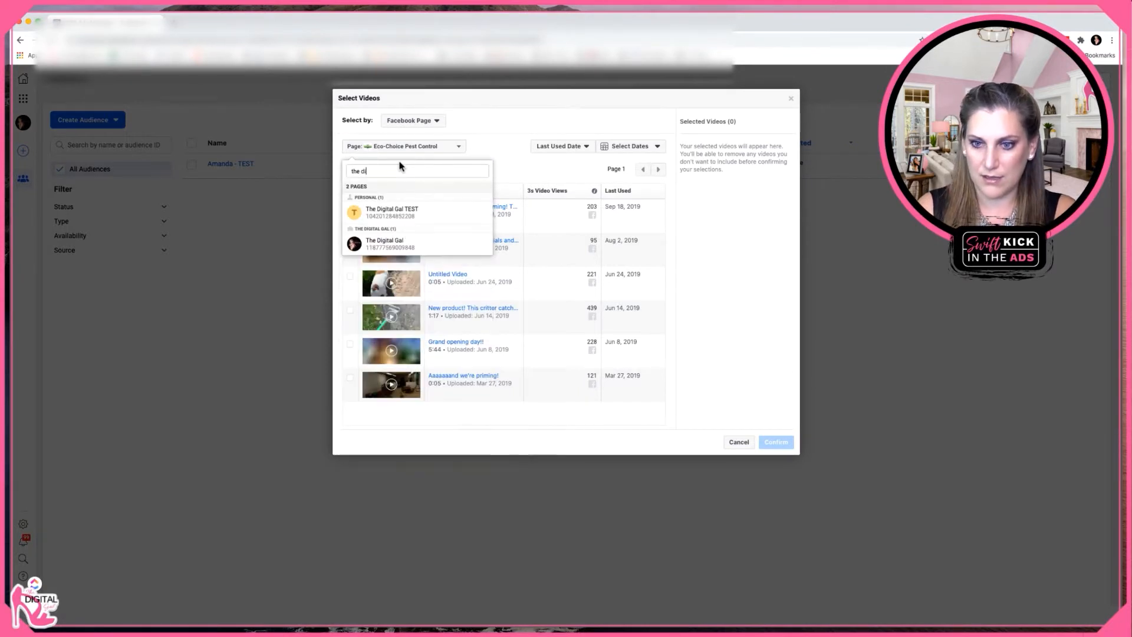
click(382, 248)
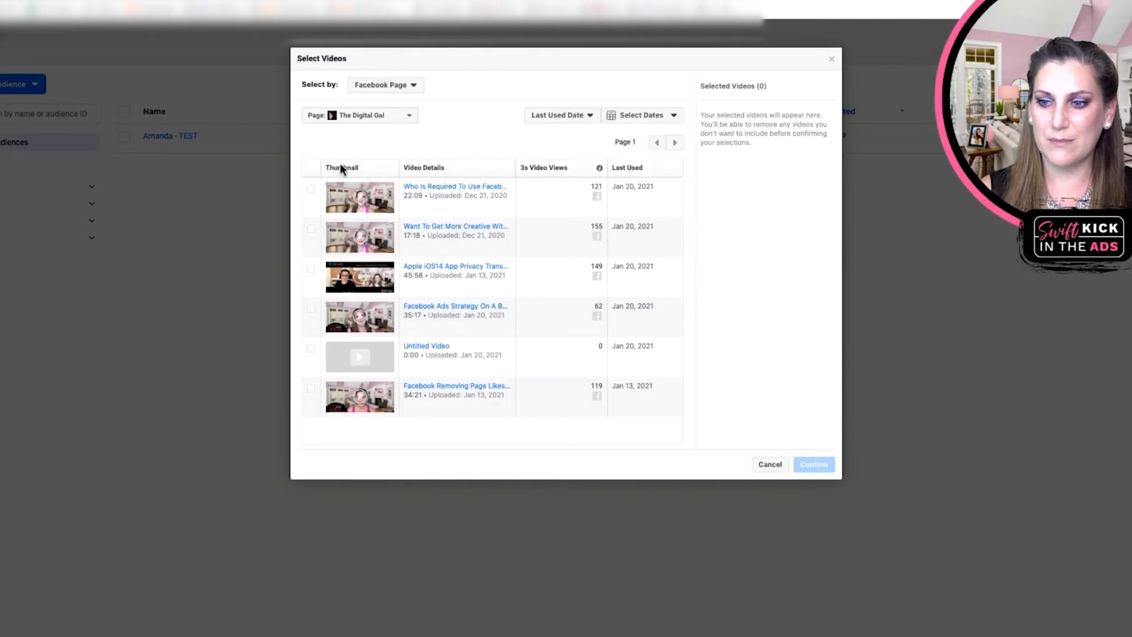
- Select the first five videos on the first page of the list and confirm the selection
click(311, 189)
click(311, 229)
click(310, 269)
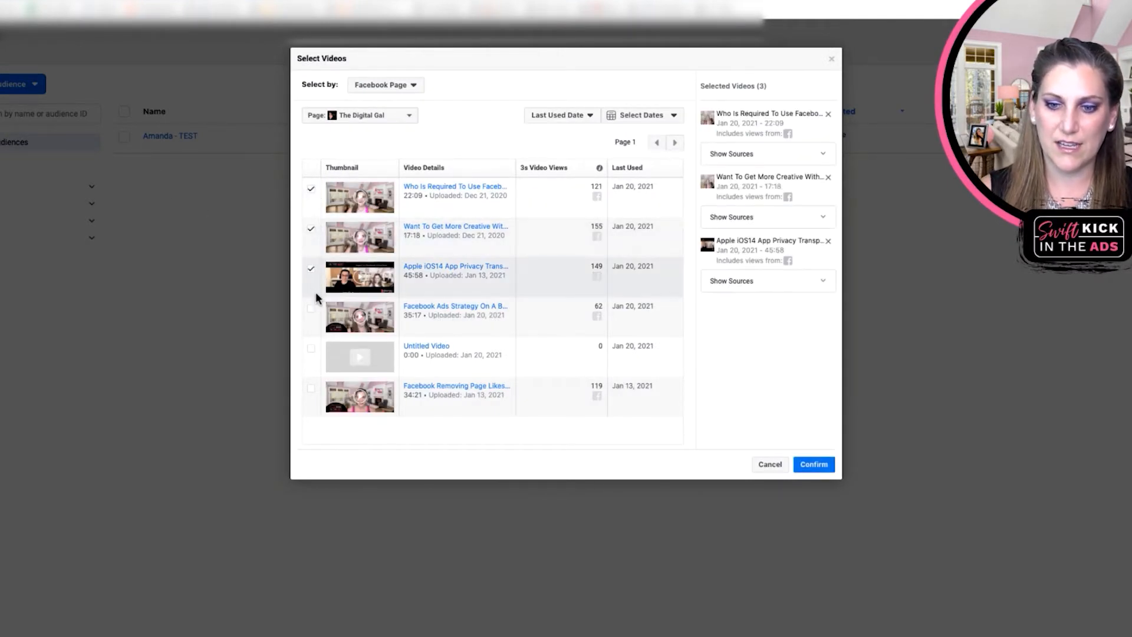
click(310, 309)
click(310, 347)
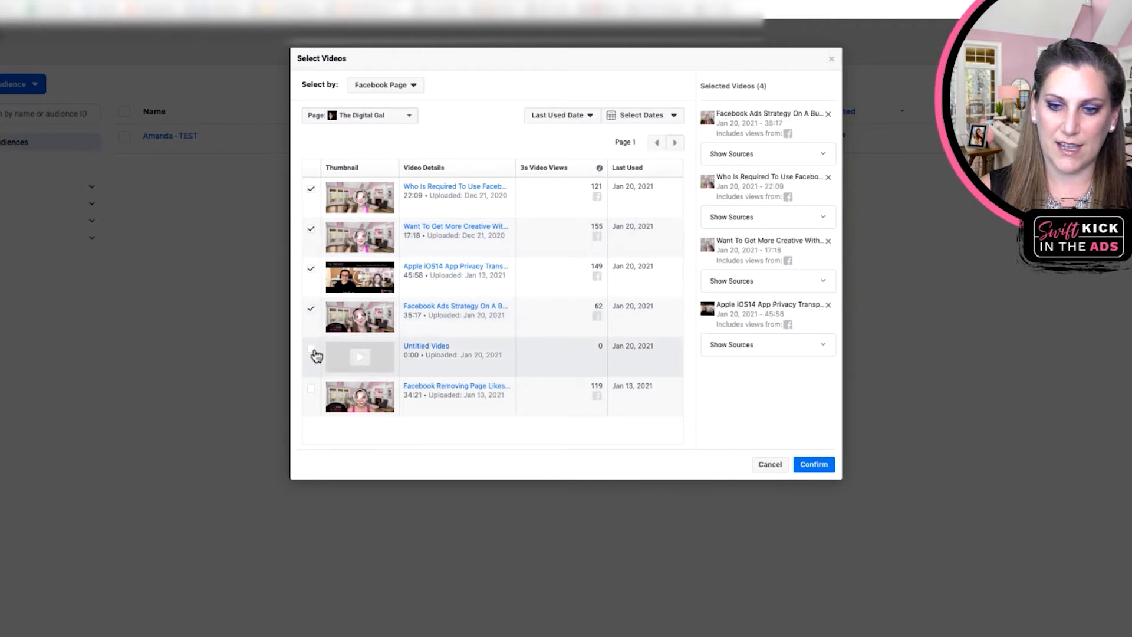
click(675, 142)
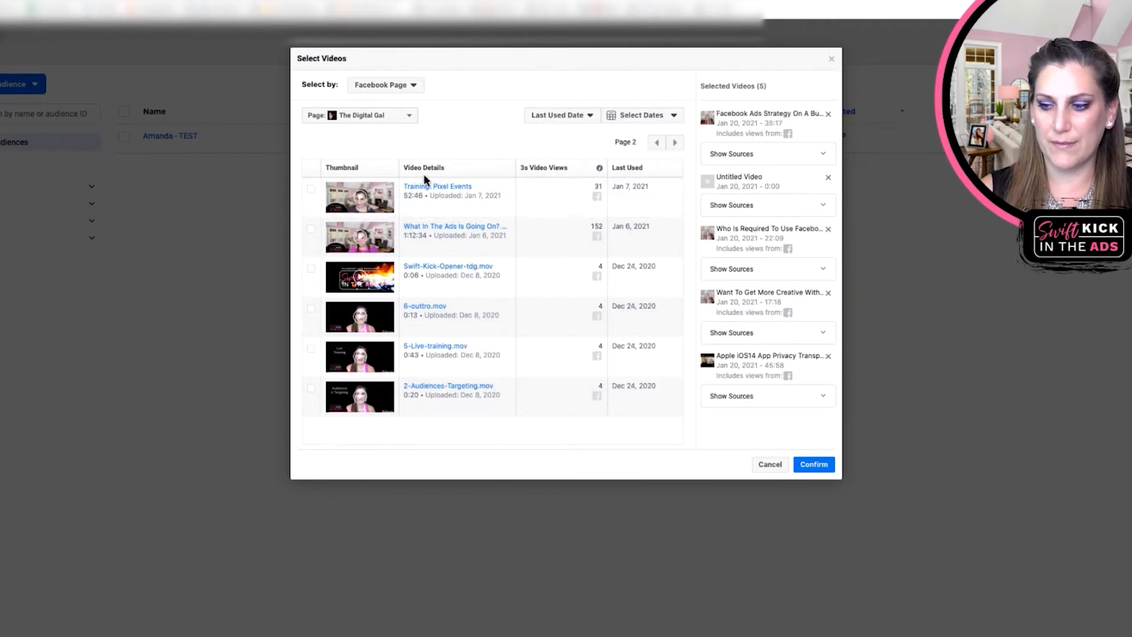
click(825, 462)
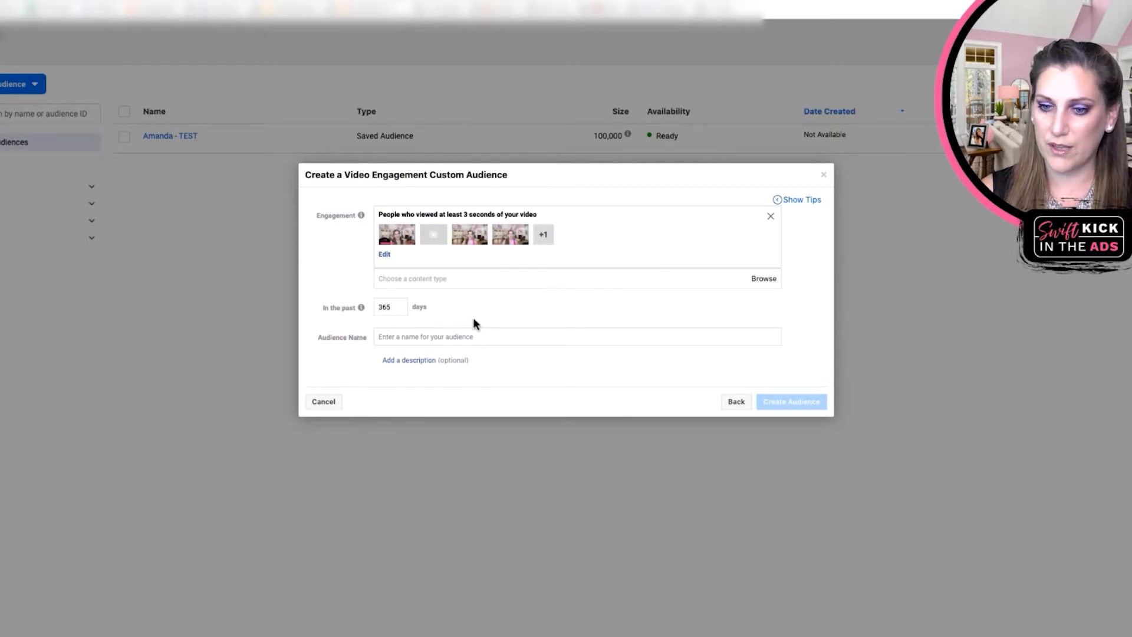
- Name the audience "Video Views 365 Days 3+ seconds" and open the optional description for it
click(416, 342)
text(Video Views )
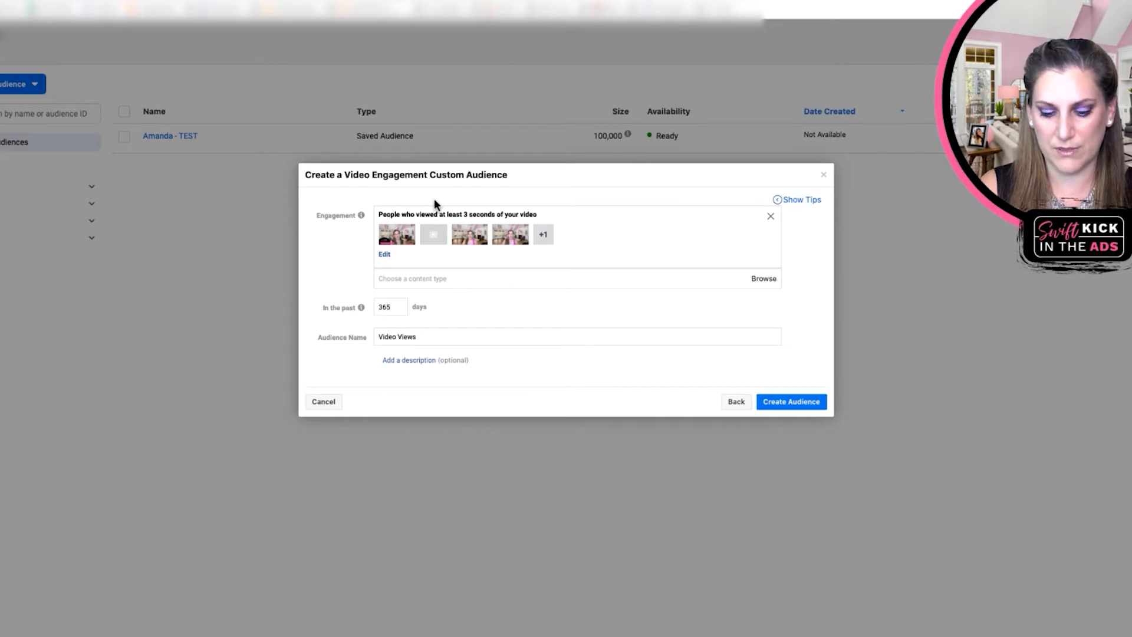
text(365 Day)
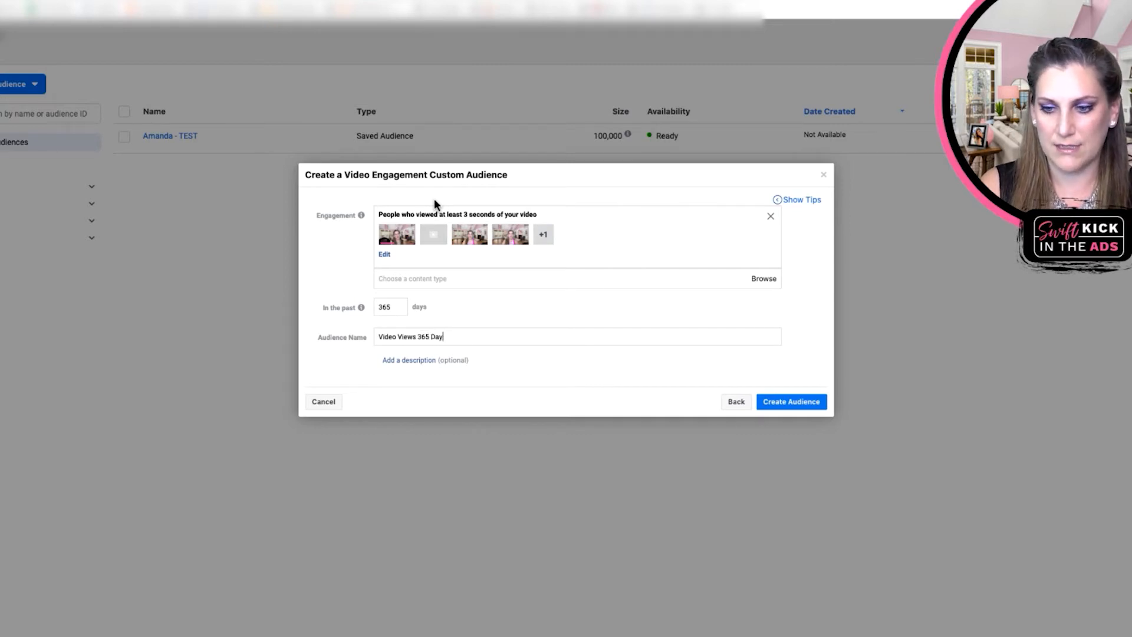
text(s 3)
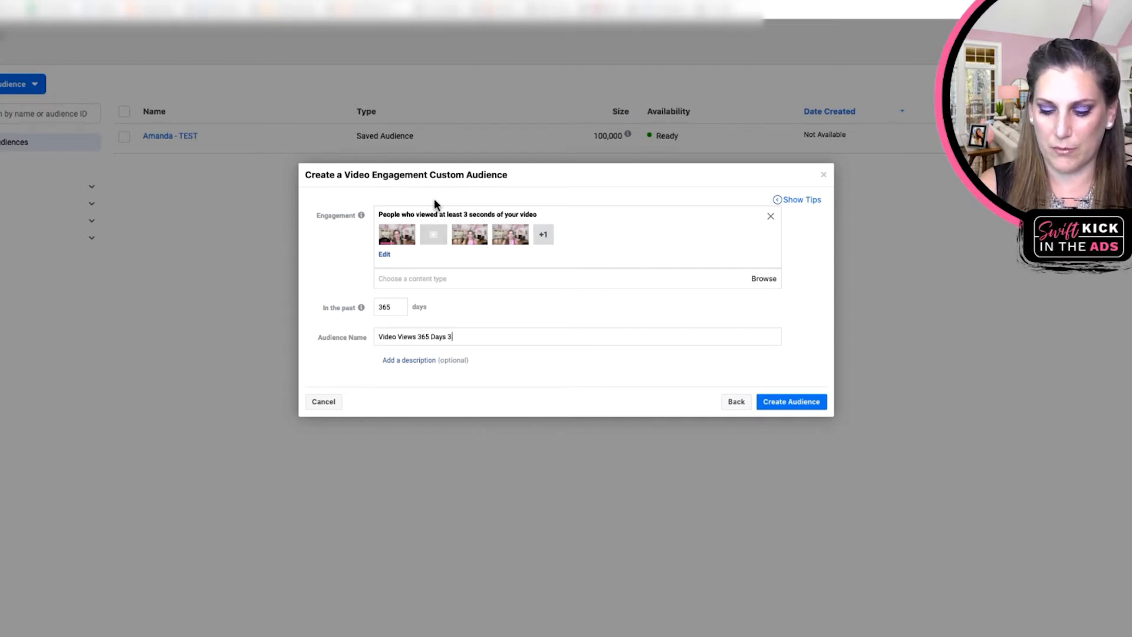
text(+ seconds)
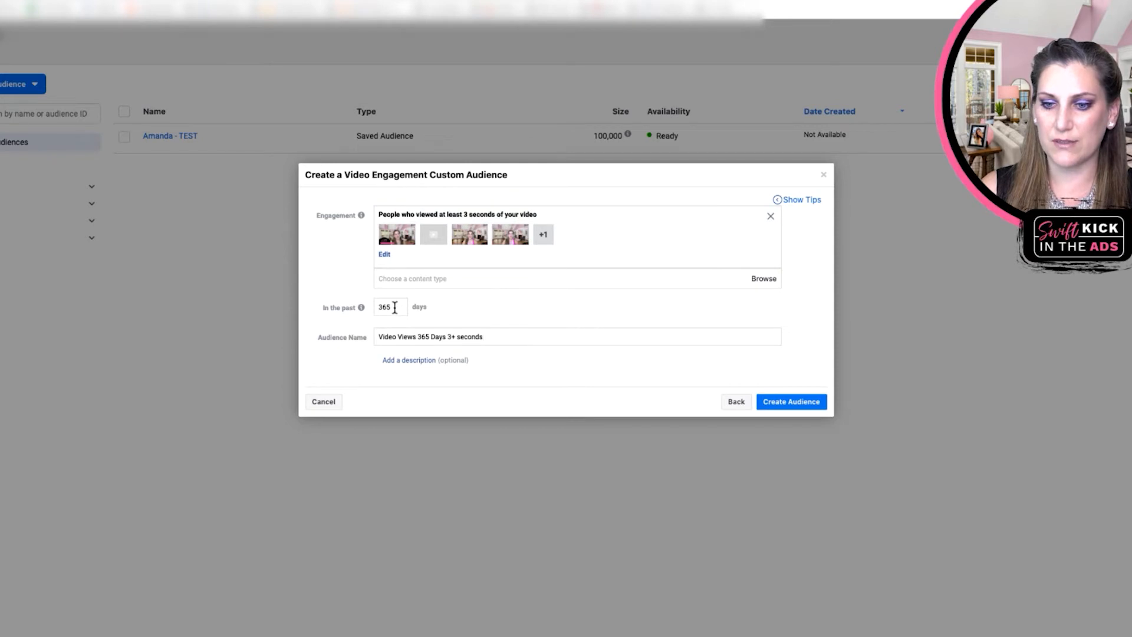
mouse_move(361, 311)
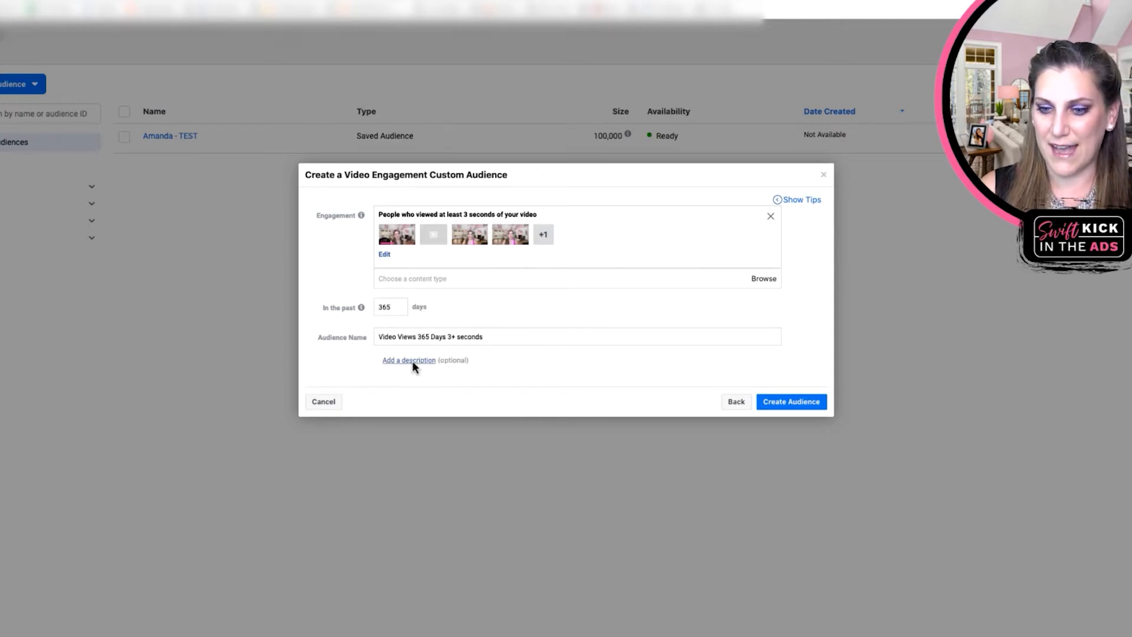
click(389, 361)
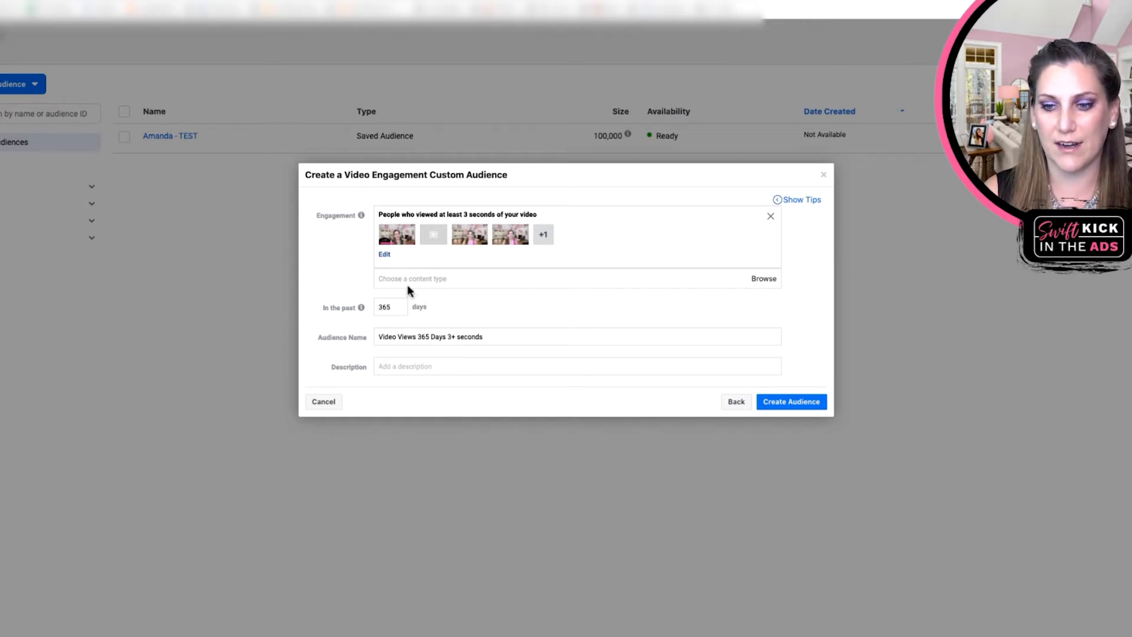
- Edit the chosen videos to include the Facebook Removing Page Likes video as well, and confirm
click(385, 254)
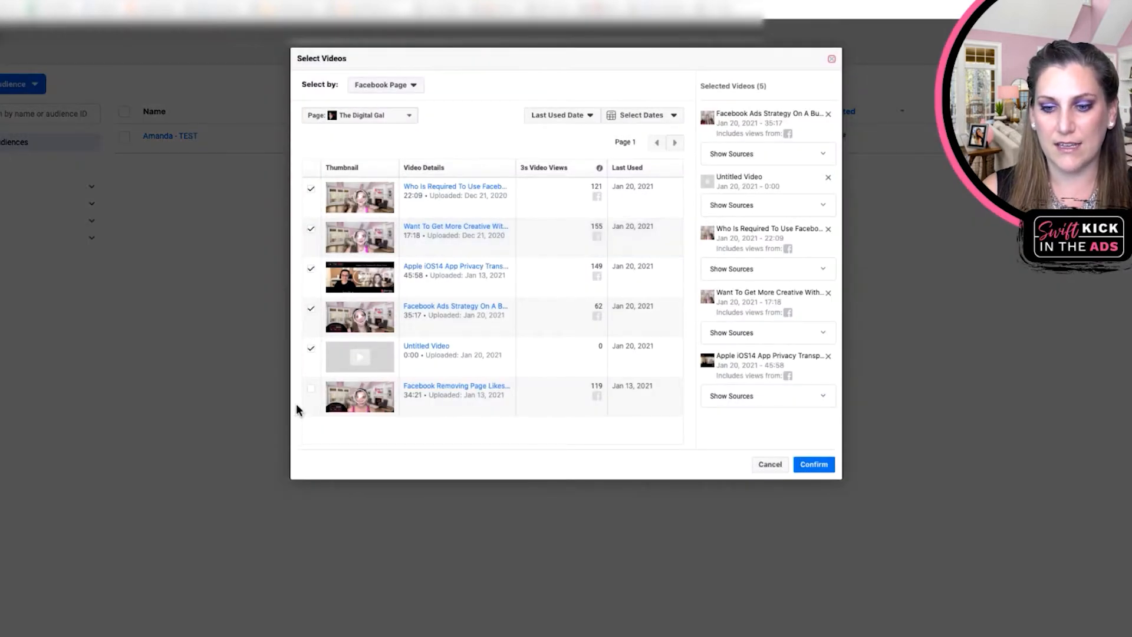
click(311, 389)
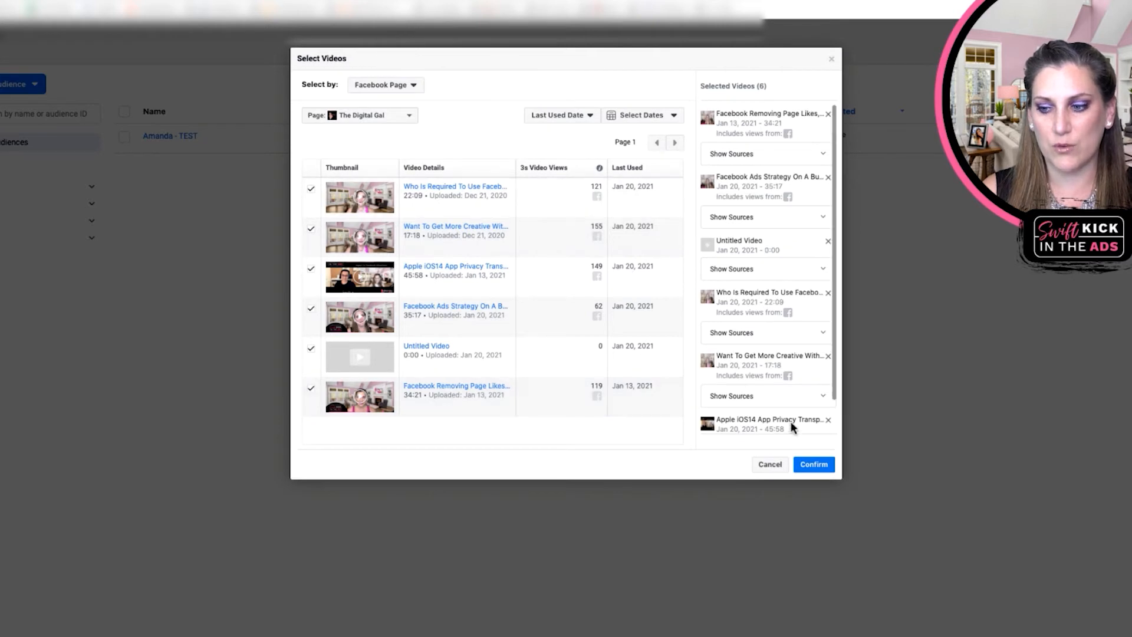
click(809, 464)
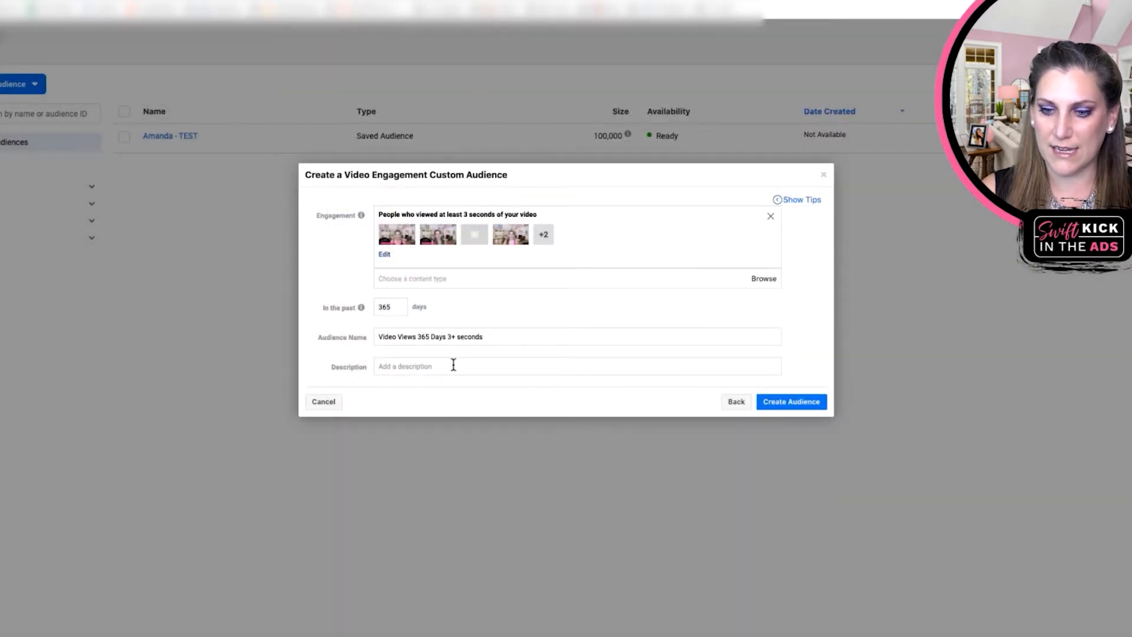
- Enter "01-20-2021 Last Updated" as the audience's description
click(455, 364)
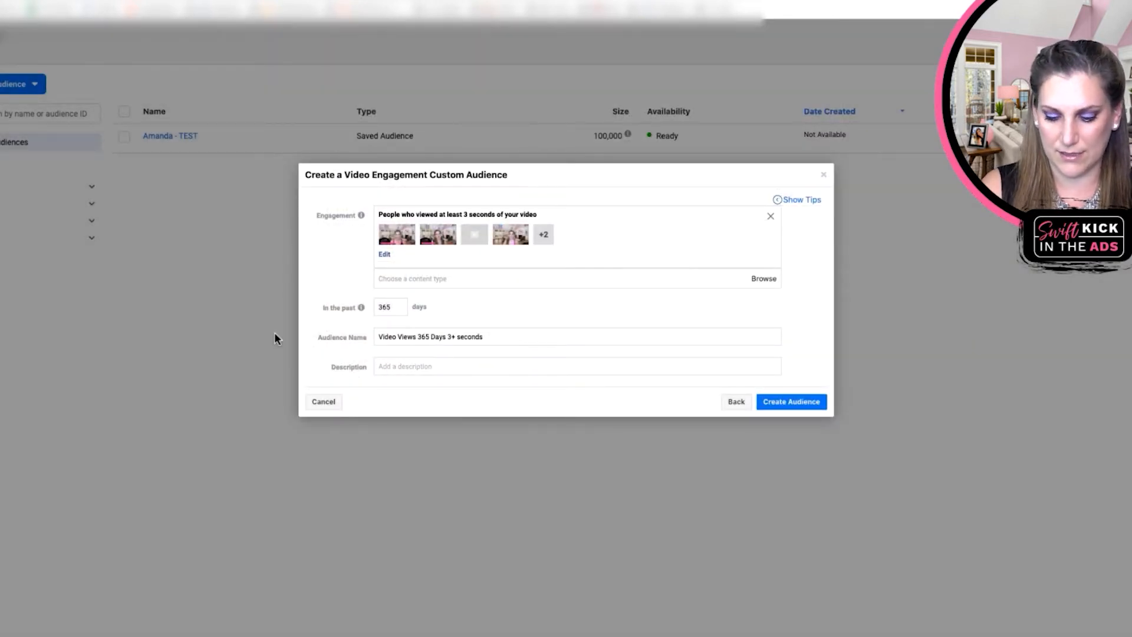
text(01-)
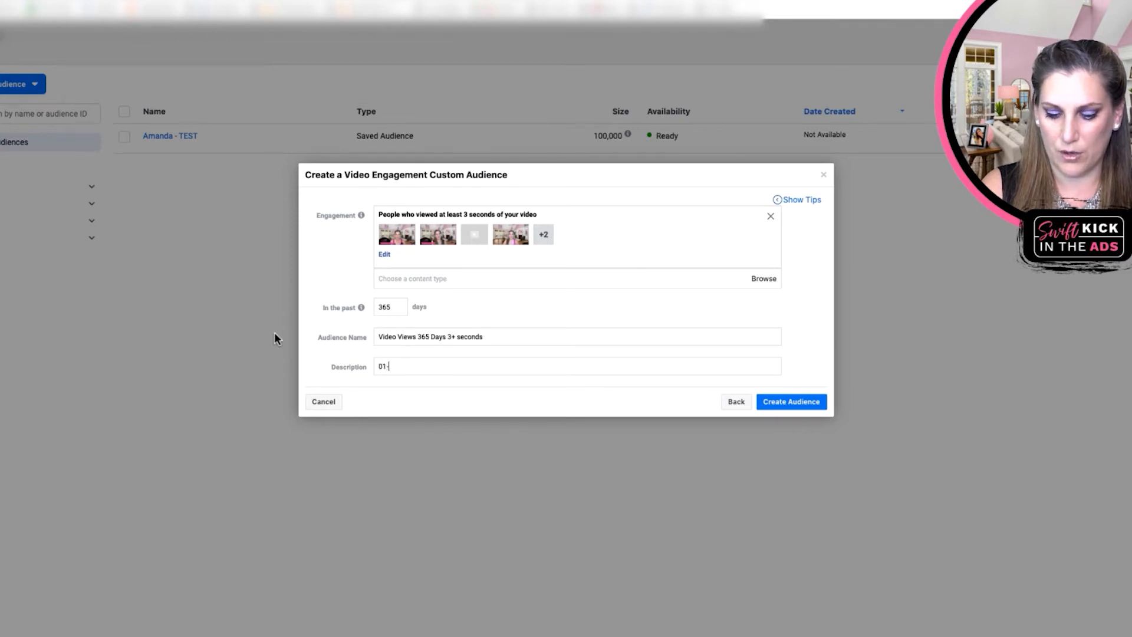
text(20-2021)
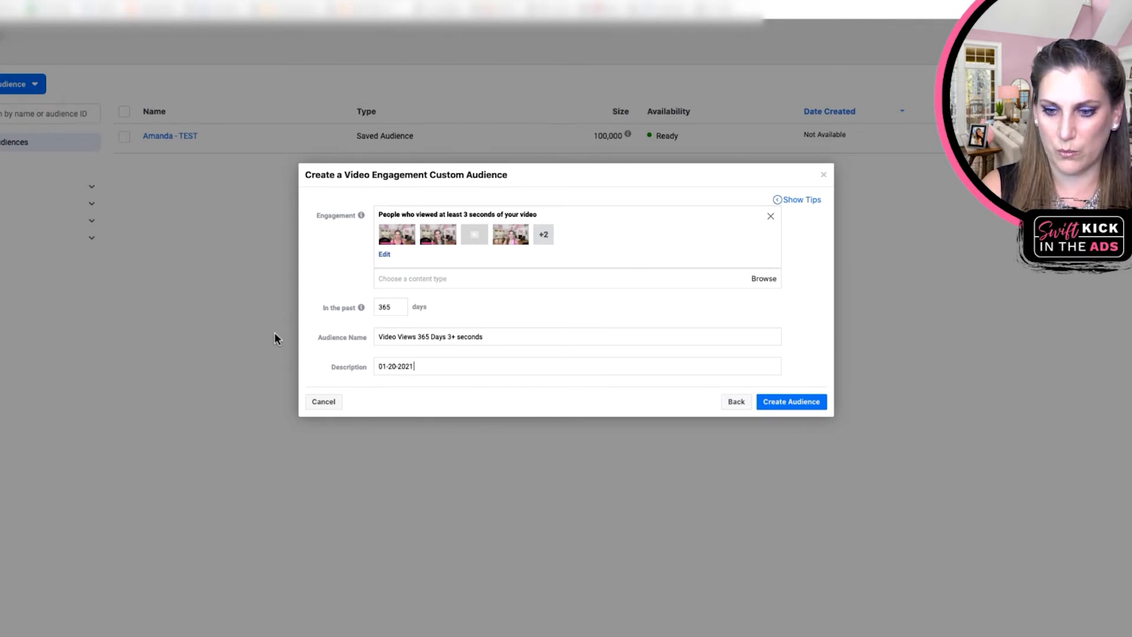
text( Last Updated)
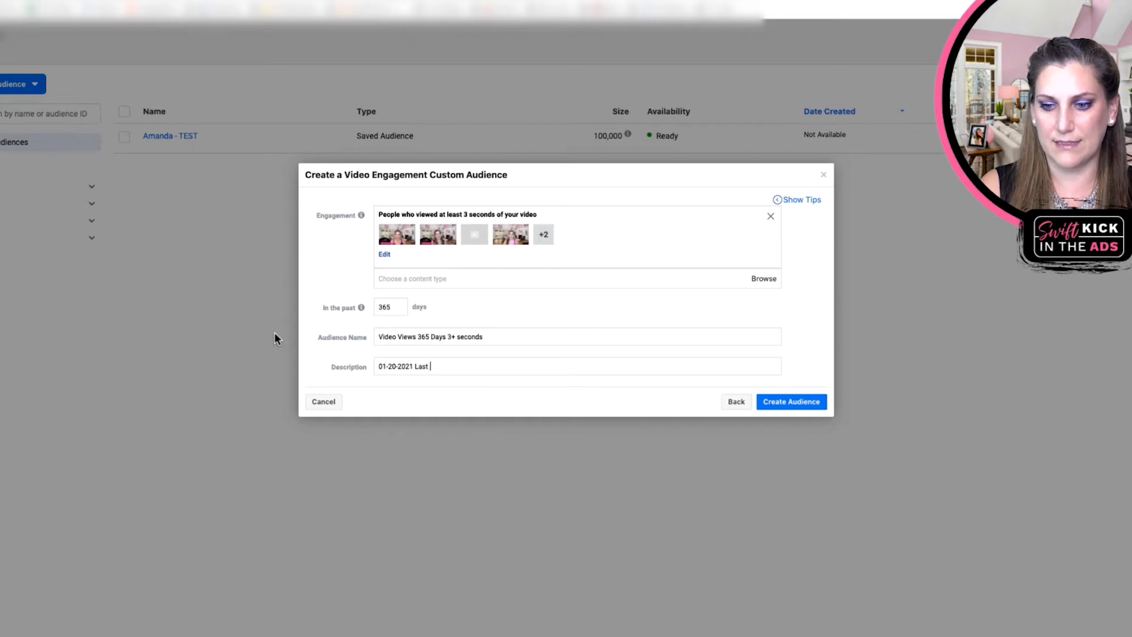
- Create the video engagement audience and finish without creating an ad or expanding the audience
click(790, 403)
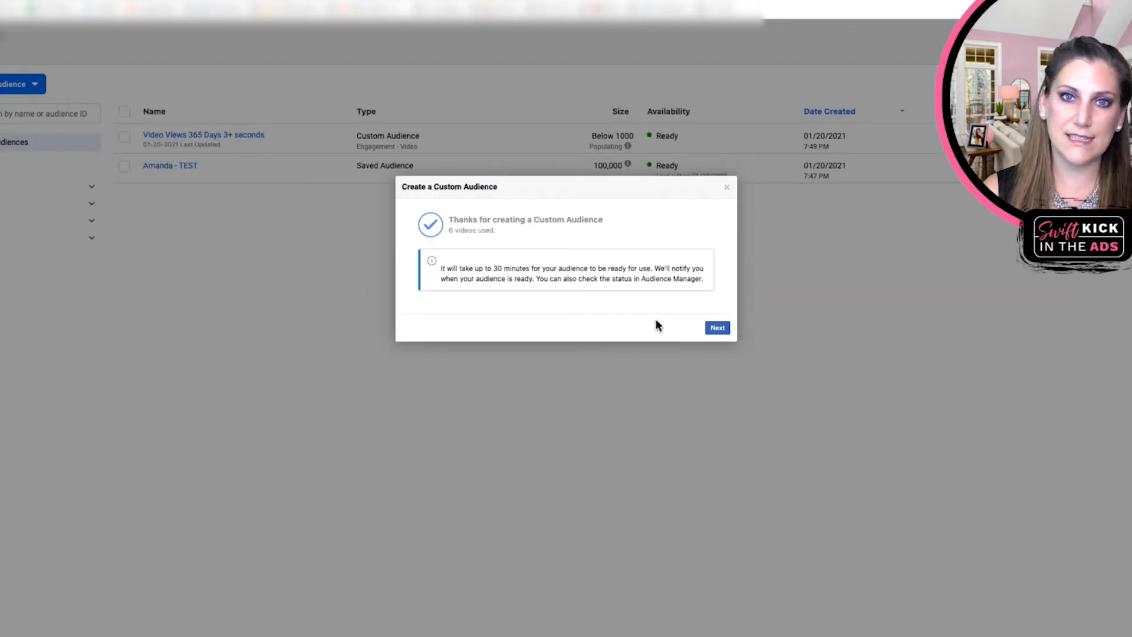
click(717, 327)
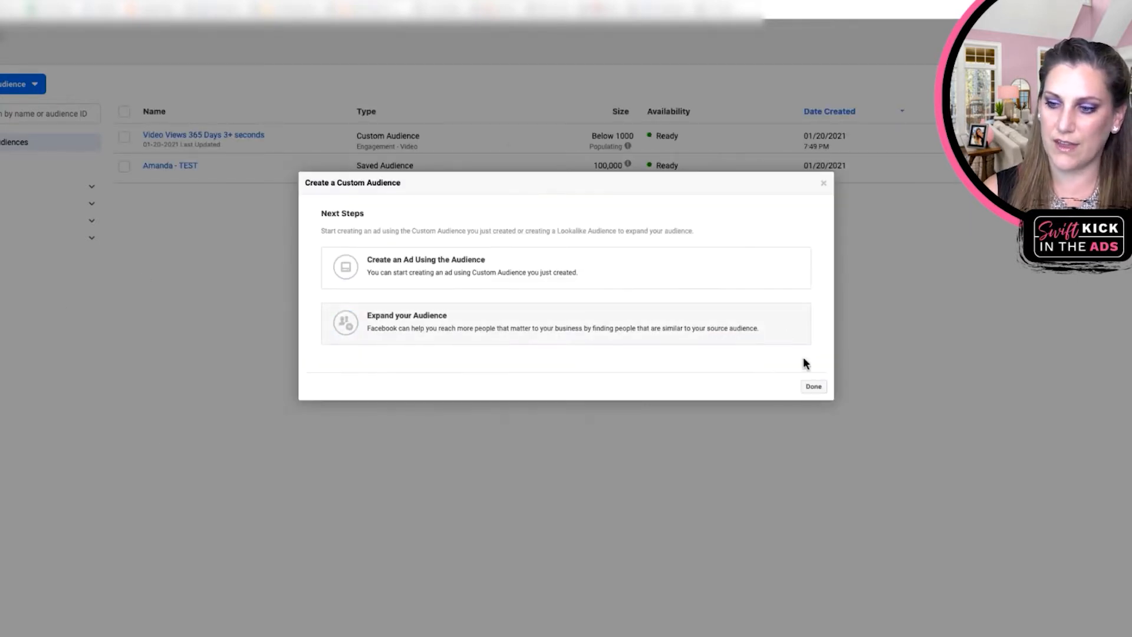
click(814, 386)
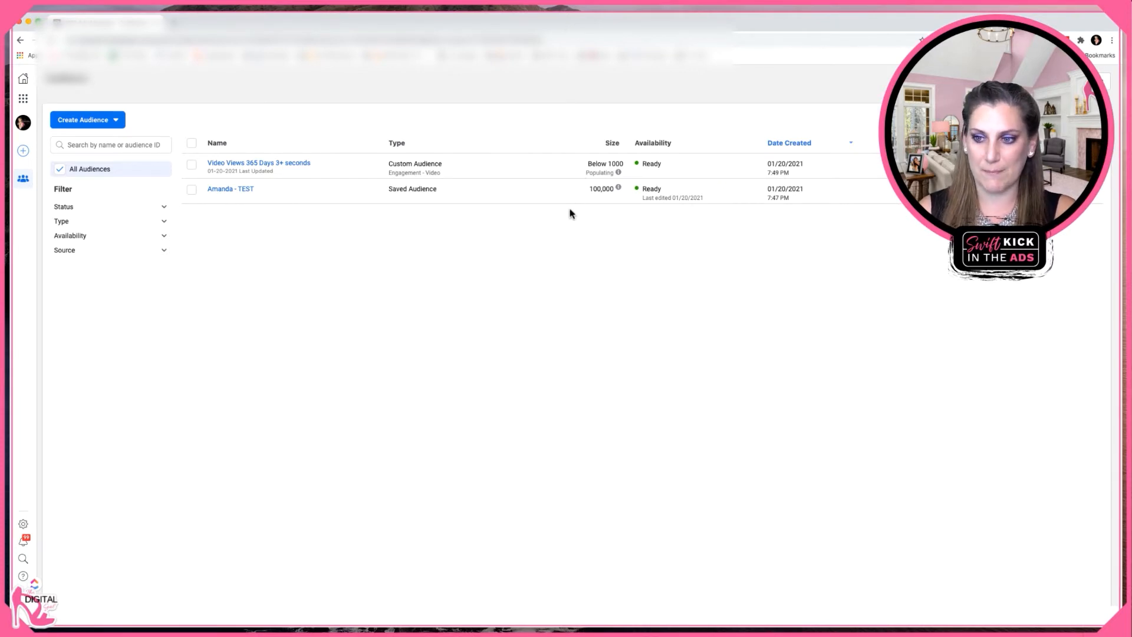
- Start a new custom audience that uses the Facebook Page as its source
click(107, 119)
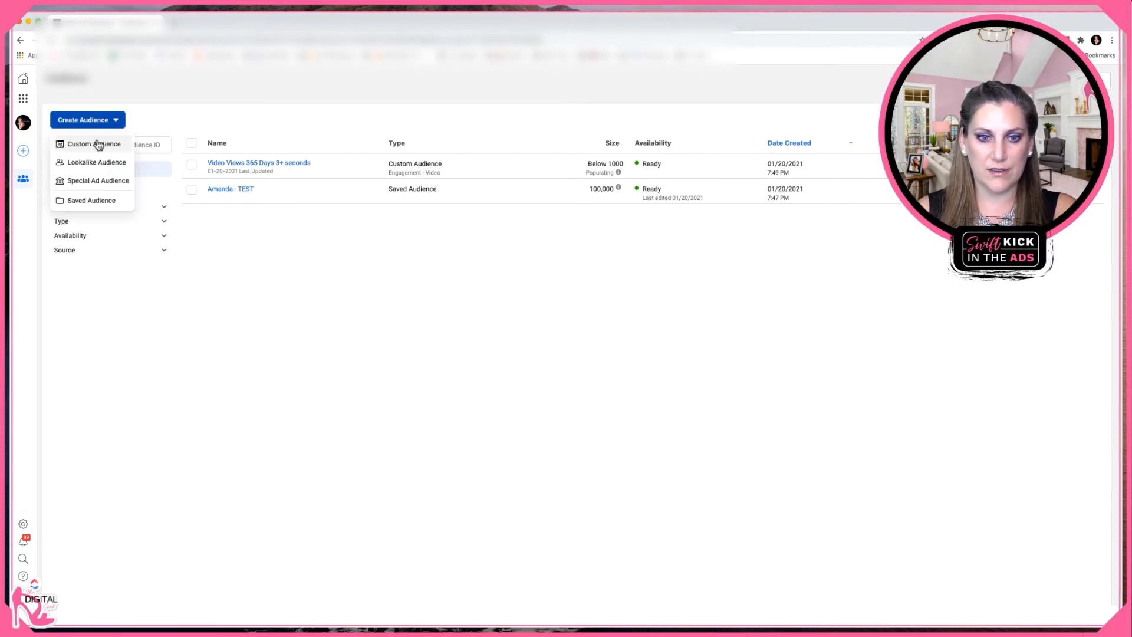
click(99, 145)
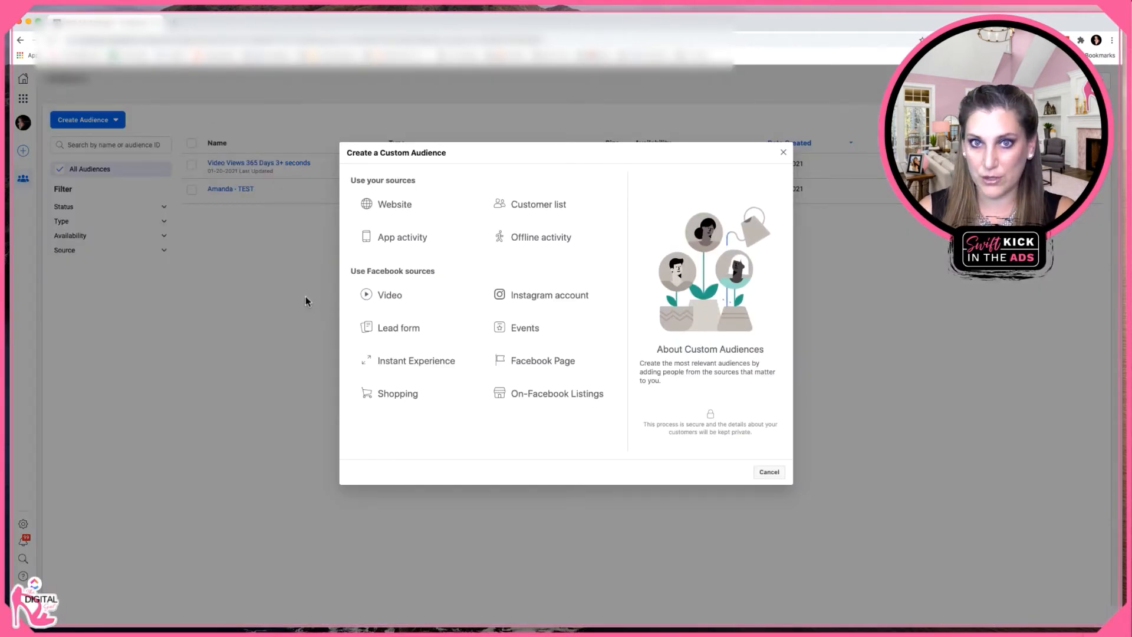
mouse_move(413, 289)
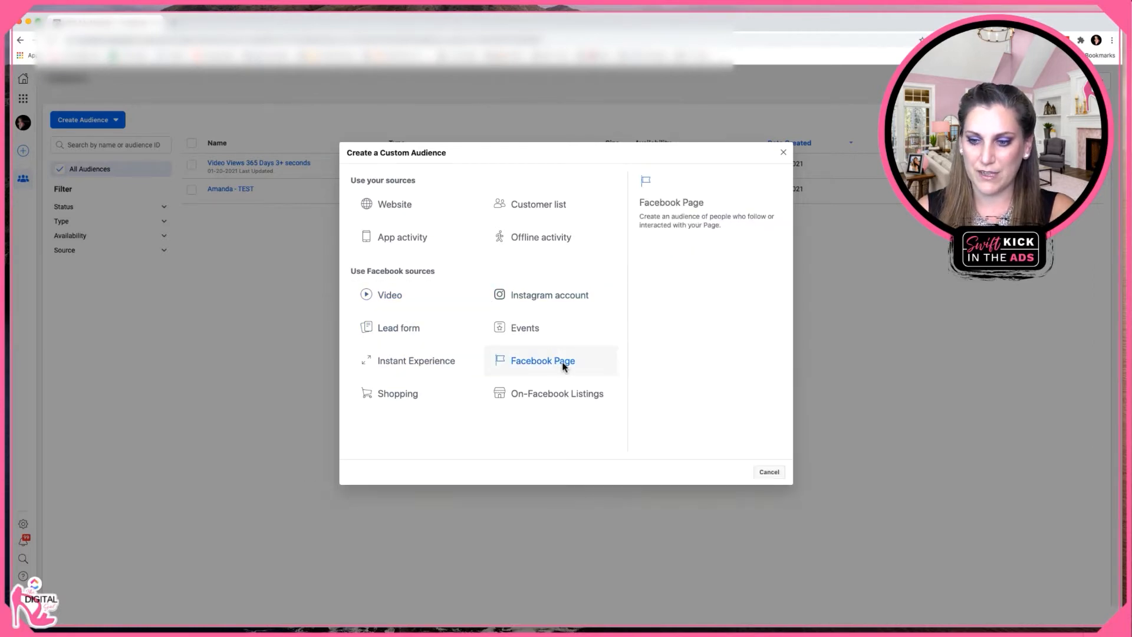
click(562, 363)
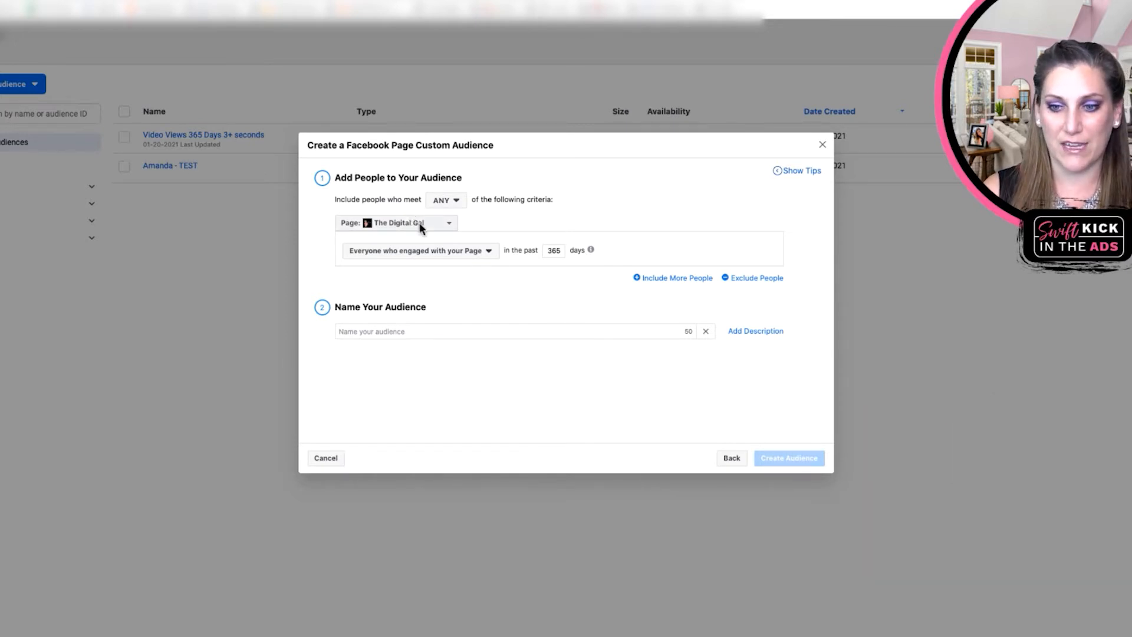
- Review the available Page engagement criteria and the explanation of the retention period, keeping everyone who engaged with the Page
click(469, 250)
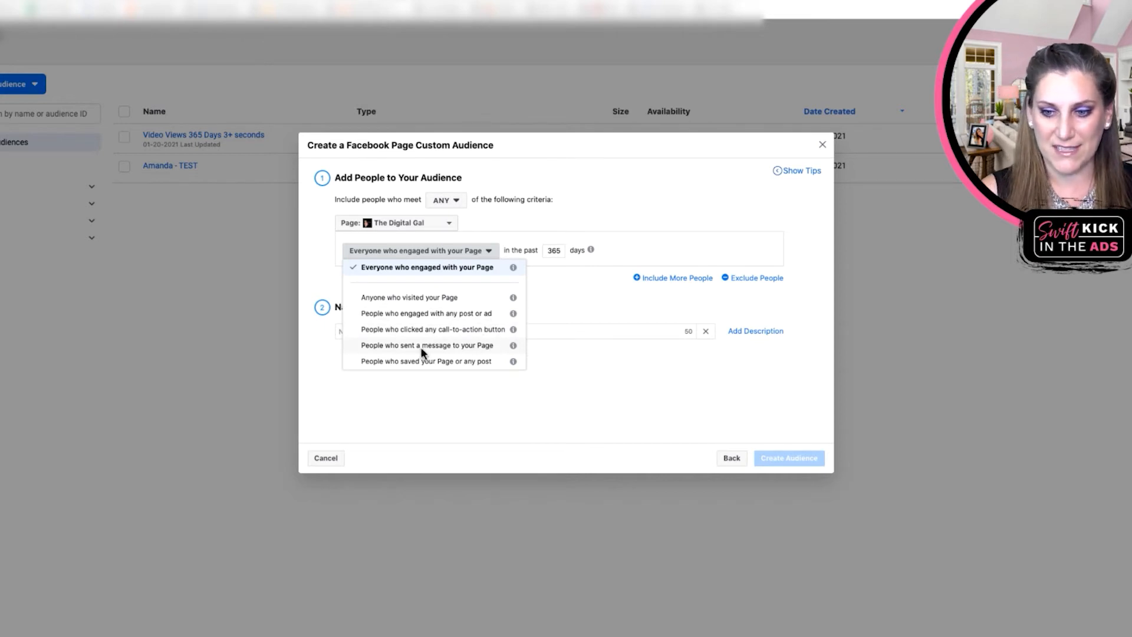
mouse_move(514, 346)
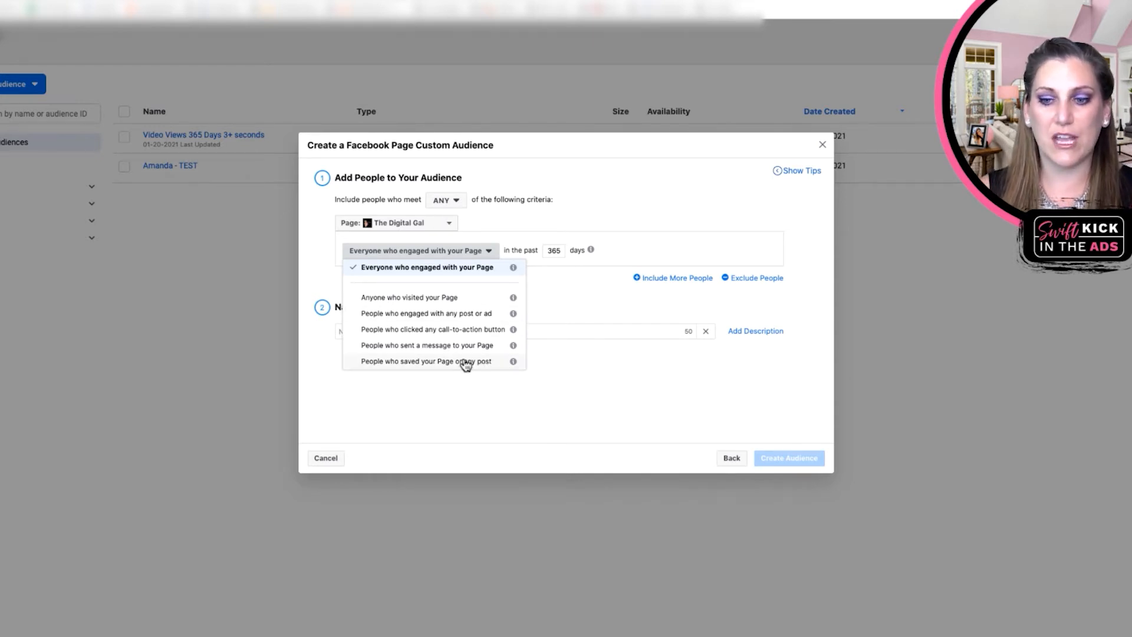
mouse_move(593, 251)
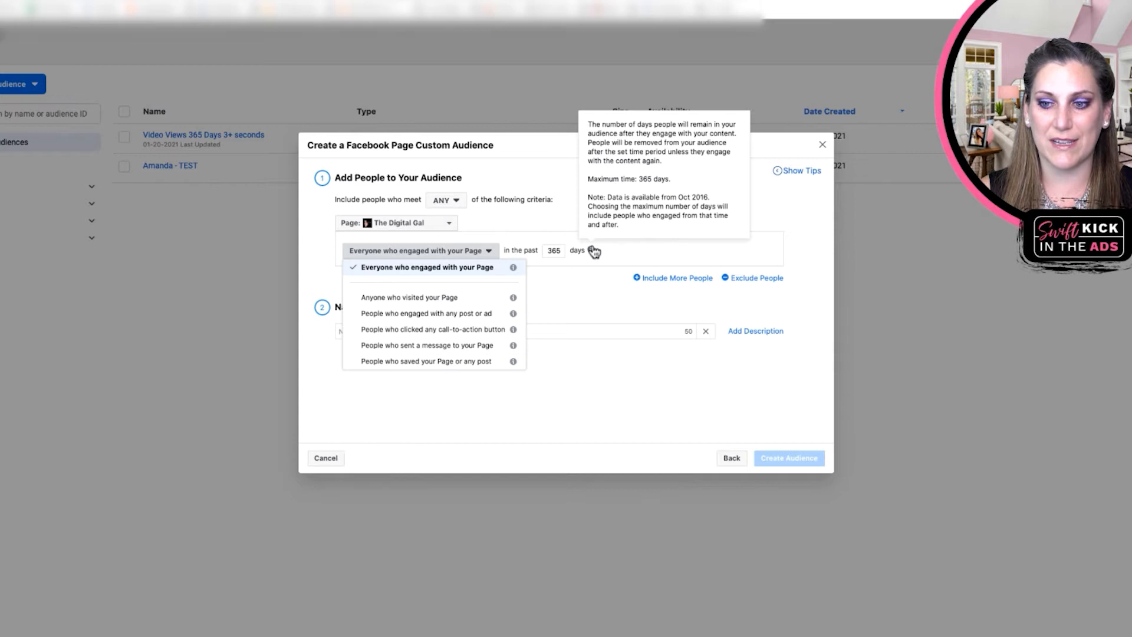
click(412, 249)
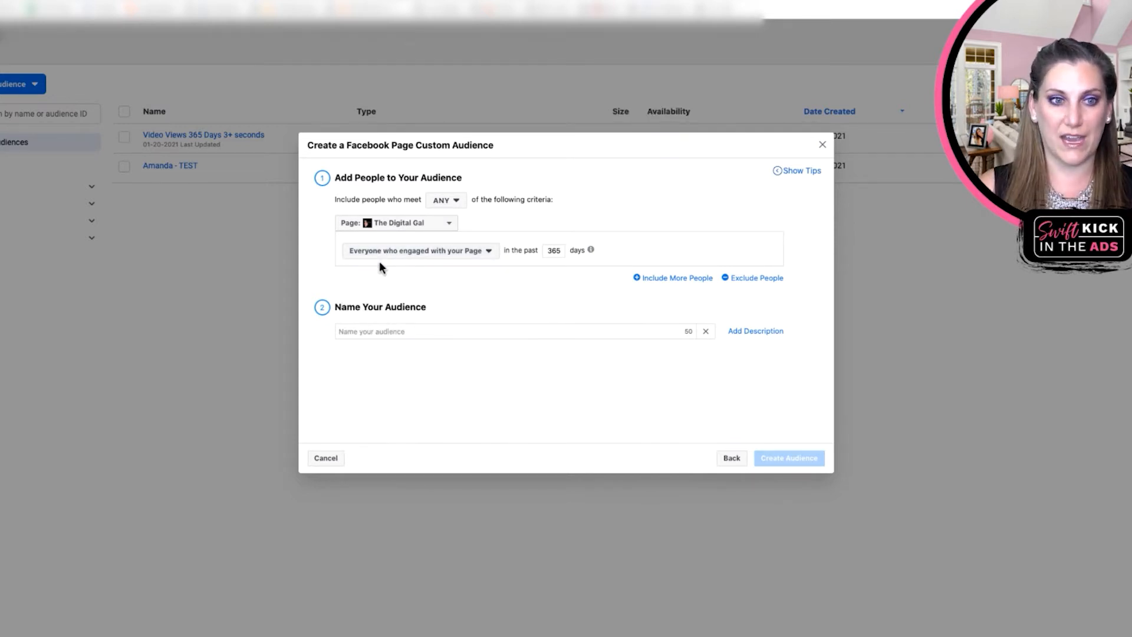
- Name the Page audience "Engaged with Facebook Page 365 Days", create it and finish without a lookalike audience or an ad
click(358, 331)
text(Engag)
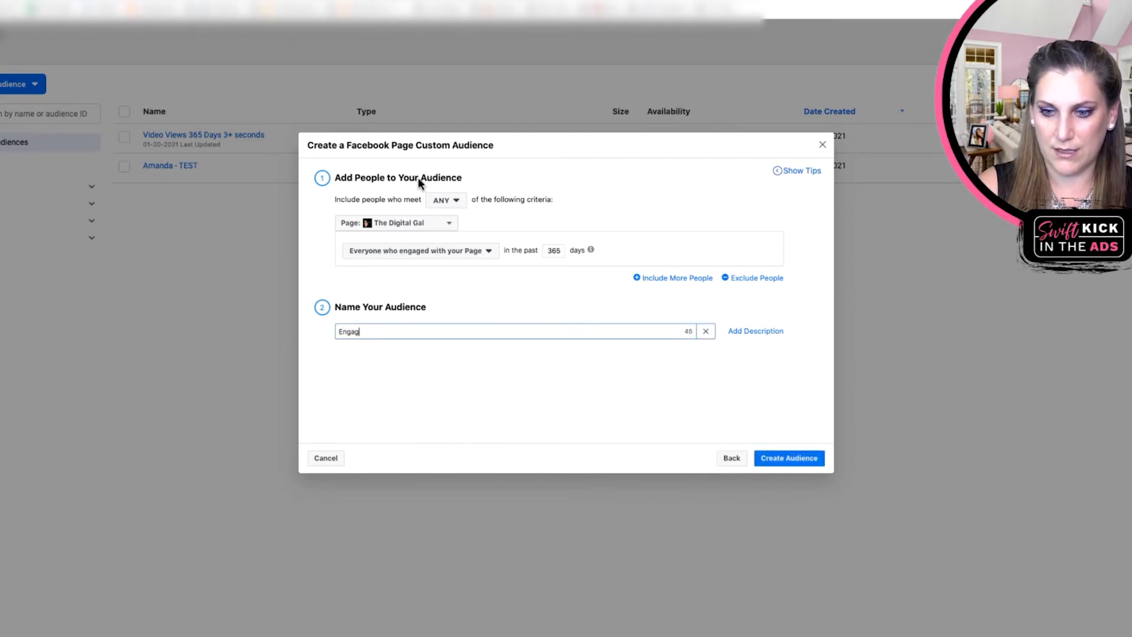
text(ed with Facebook )
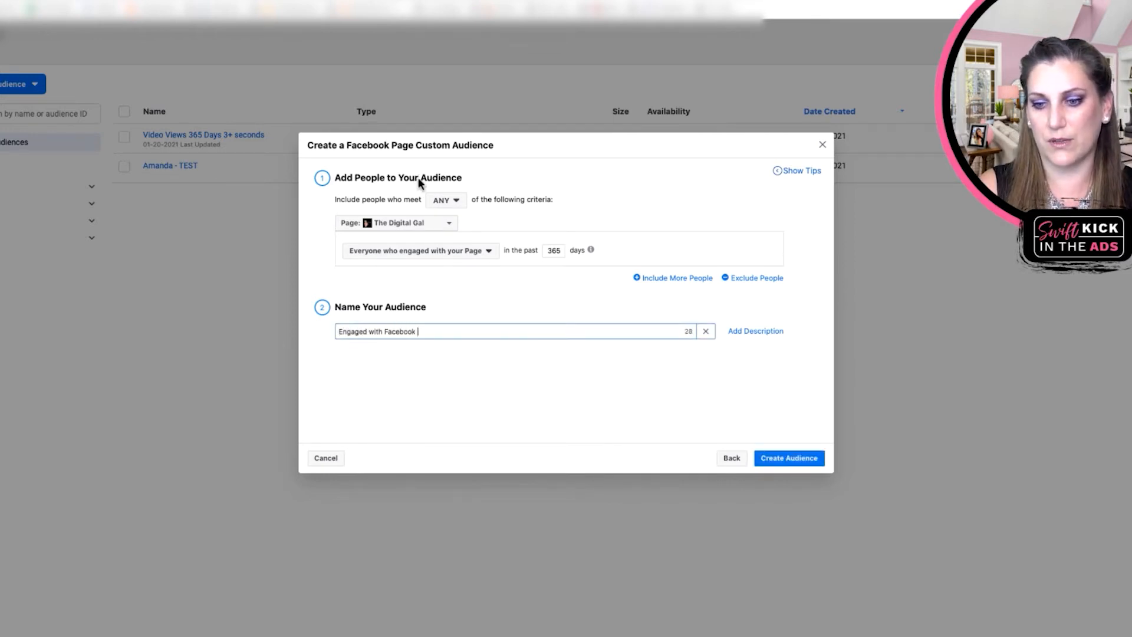
text(Page 365)
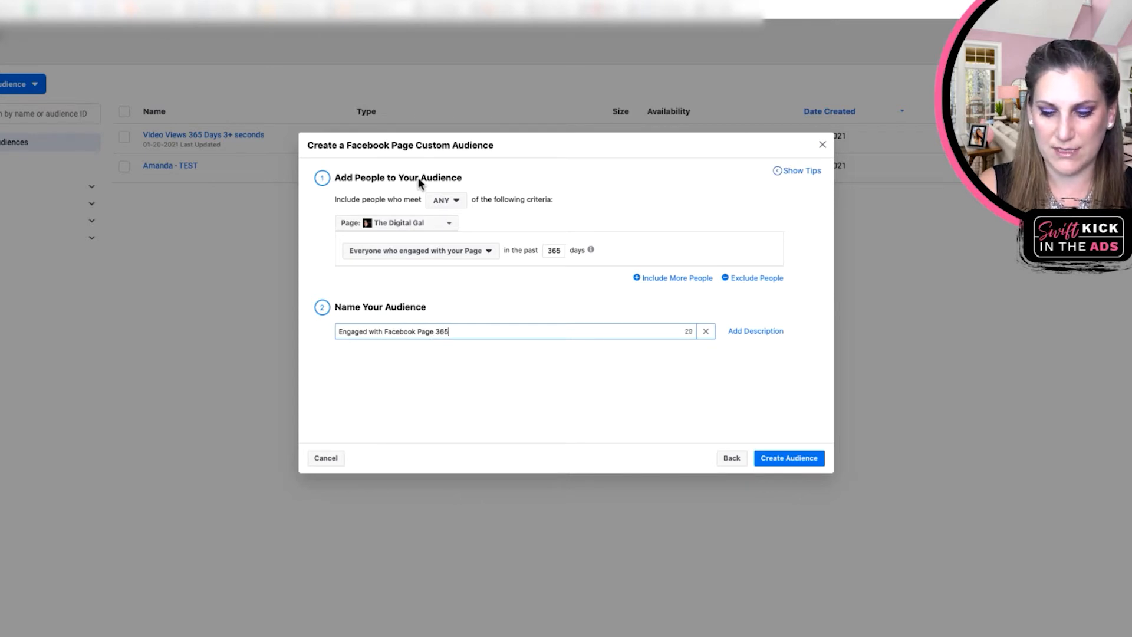
text( Days)
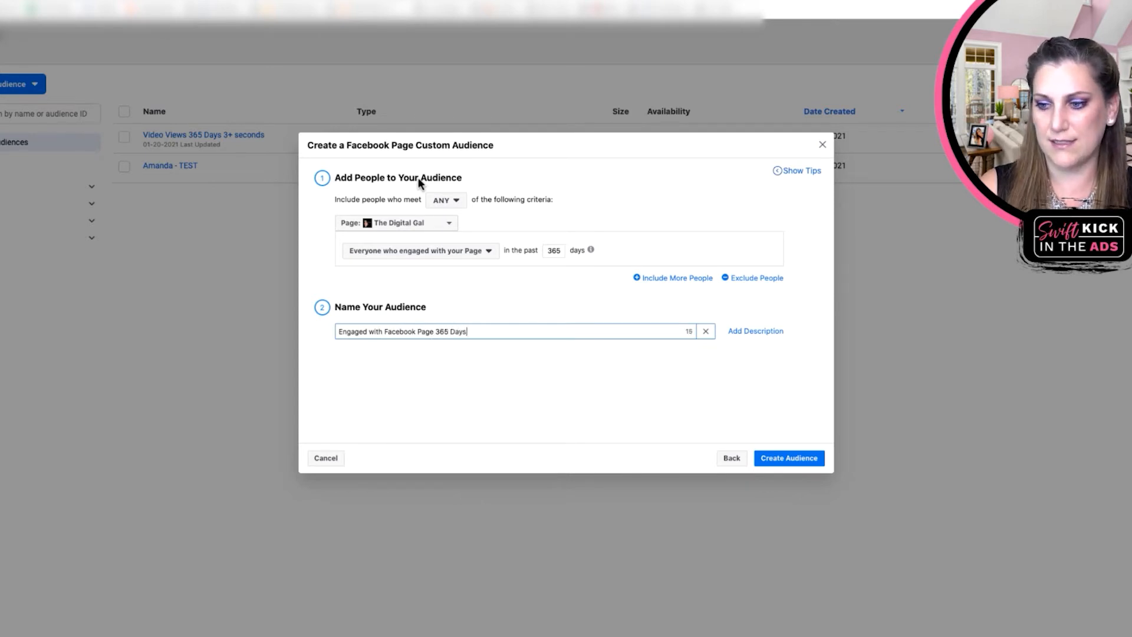
click(784, 457)
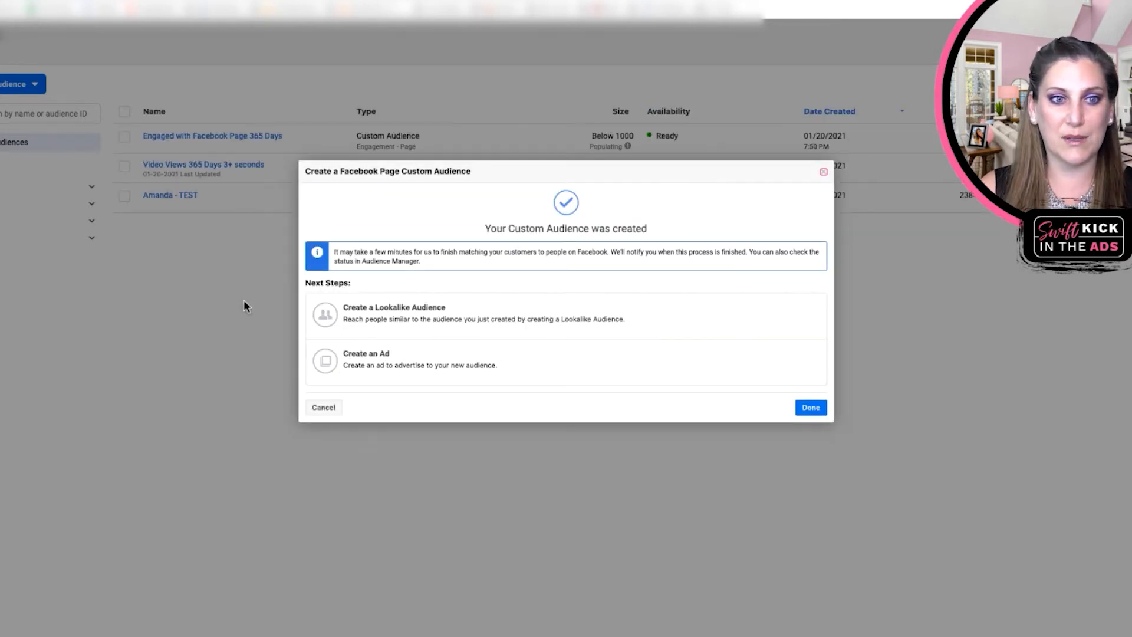
click(811, 407)
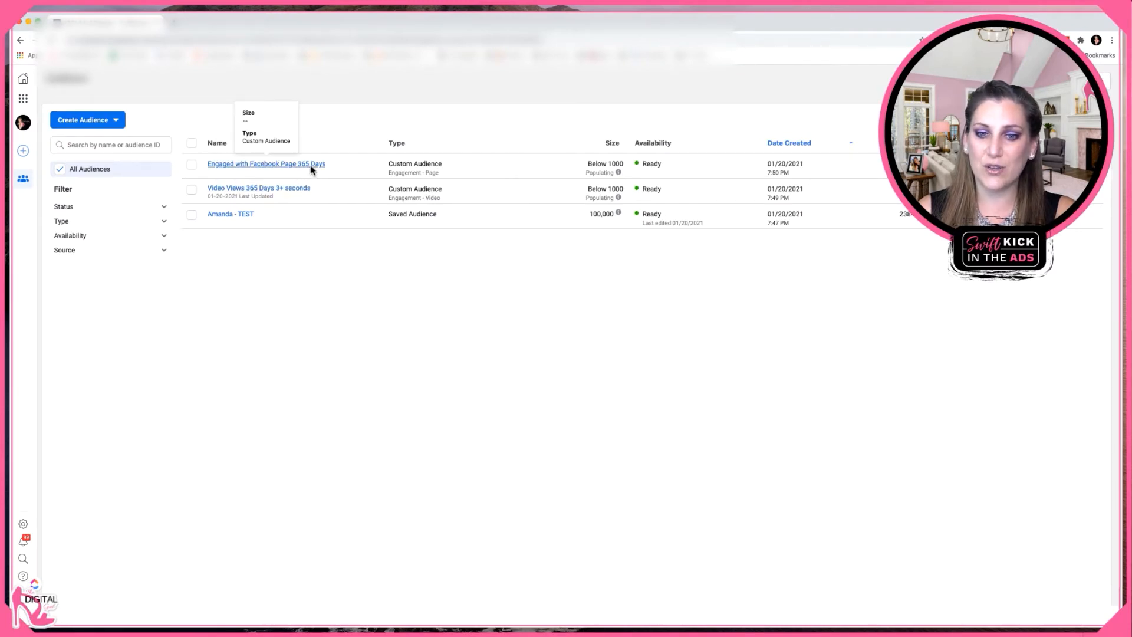
- Start another custom audience from the Instagram account source and choose the thedigitalgal account
click(107, 120)
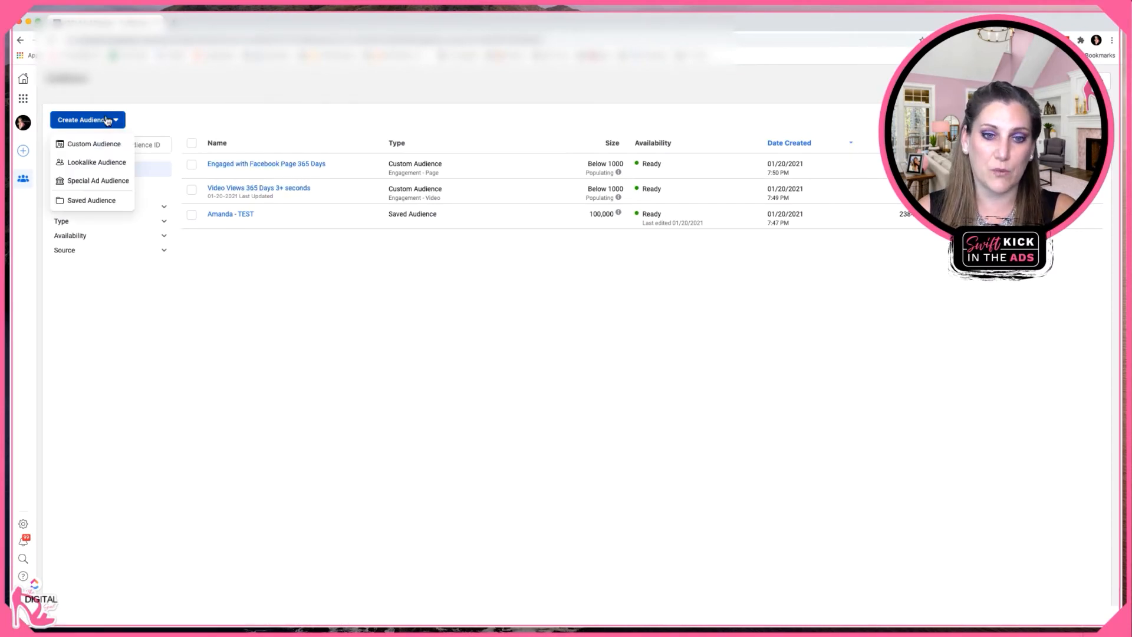
click(85, 143)
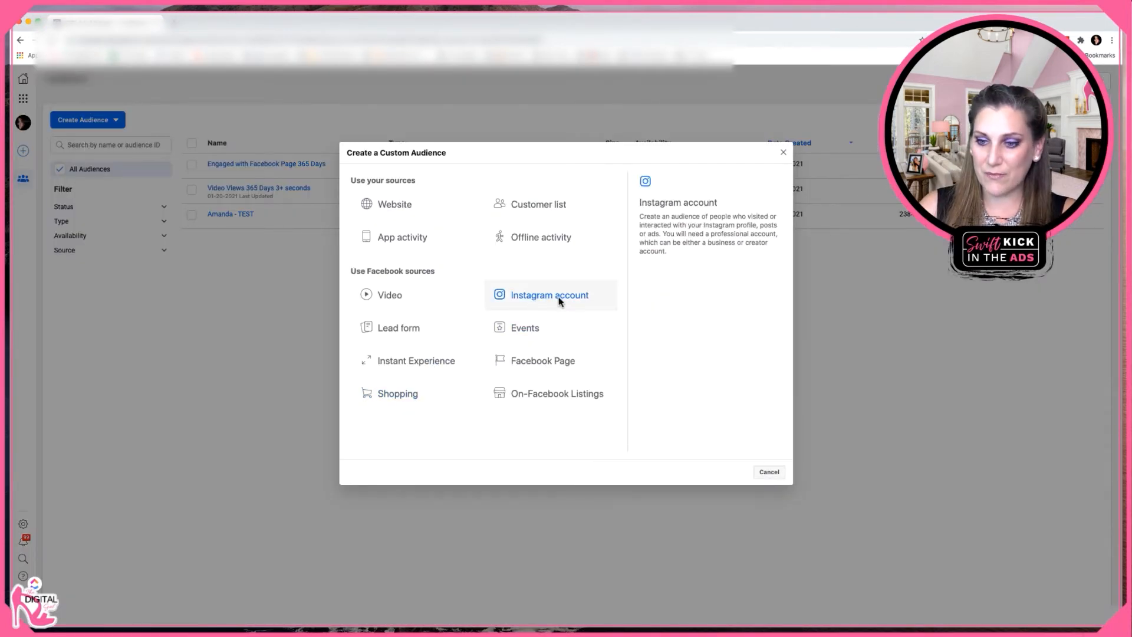
click(543, 302)
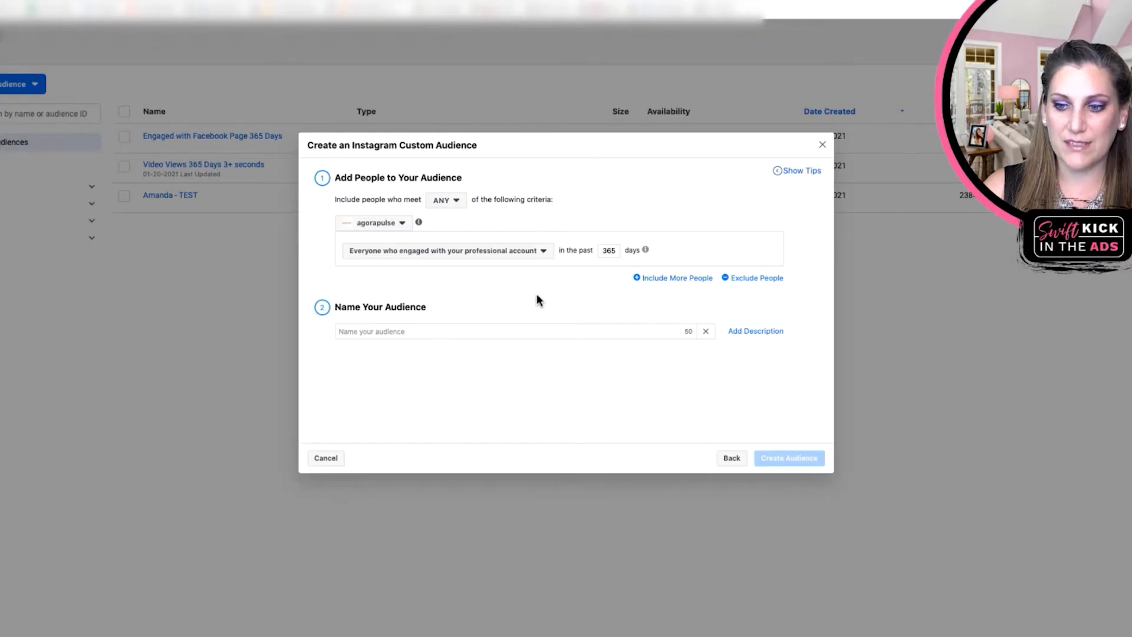
click(386, 224)
scroll(392, 331, down, 3)
click(396, 363)
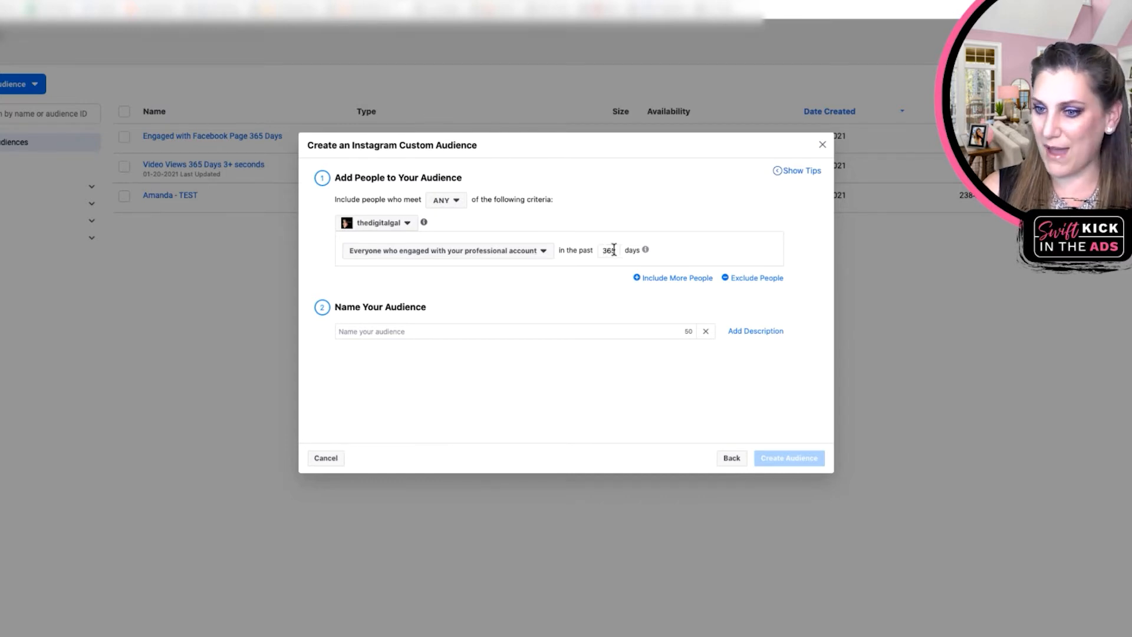
- Name the Instagram audience "Engaged with IG 365 Days", create it and finish without a lookalike audience or an ad
mouse_move(644, 252)
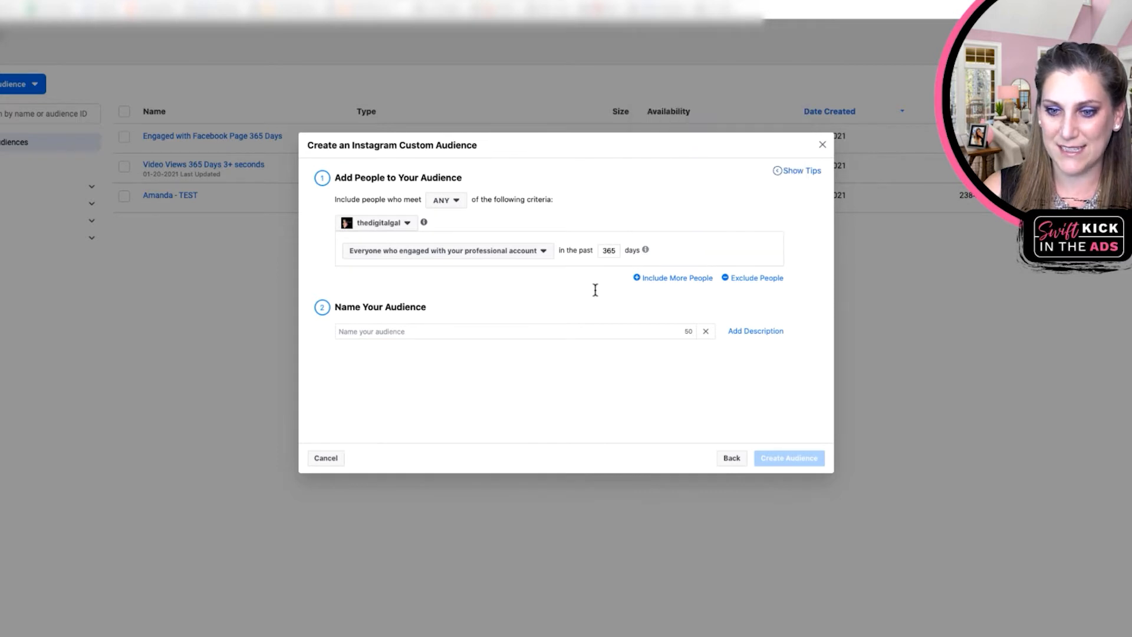
click(411, 335)
text(Engaged wti)
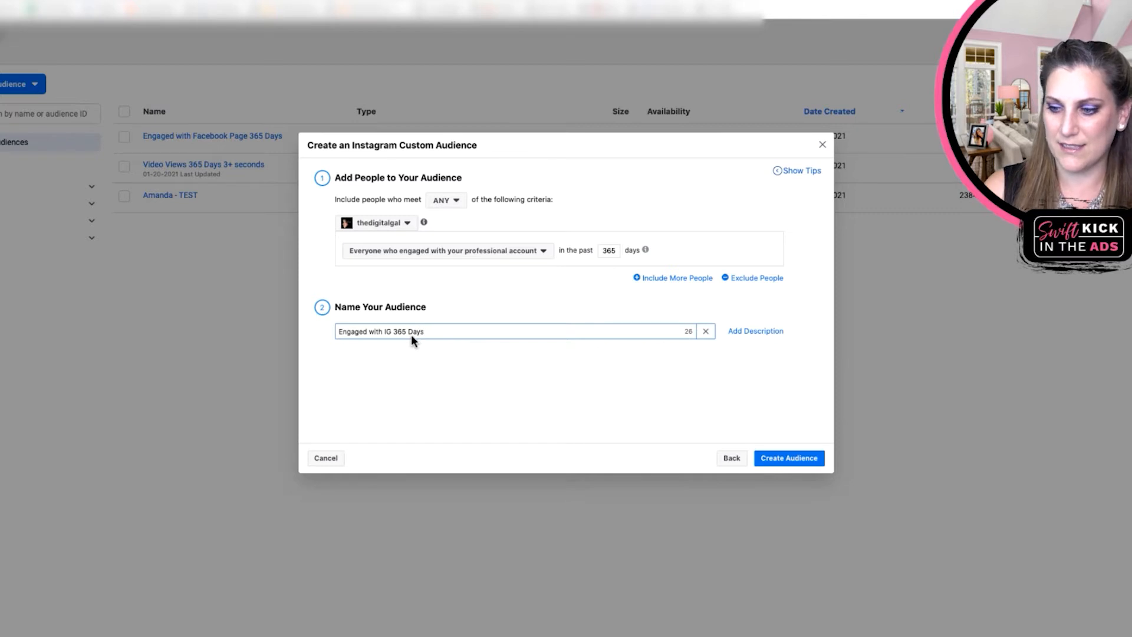
click(794, 458)
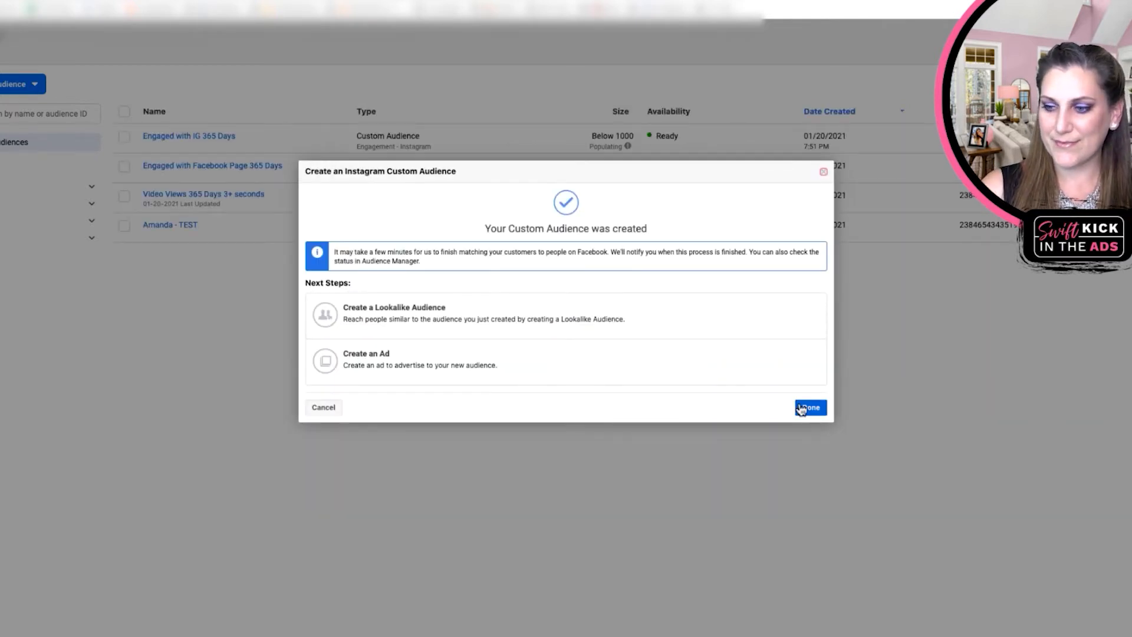
click(810, 406)
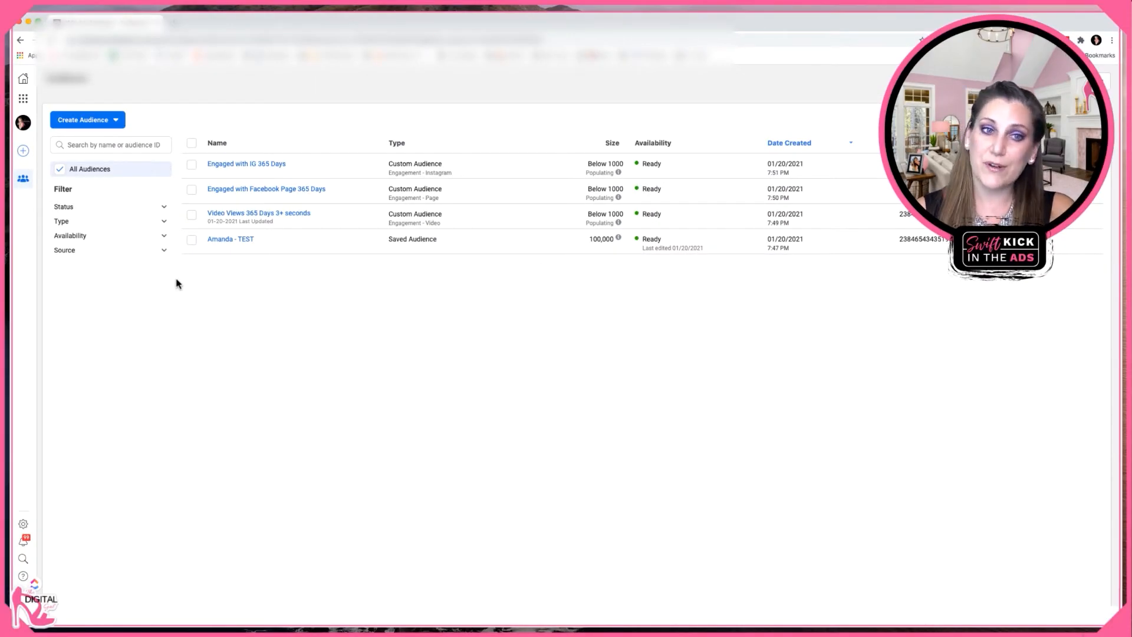
- Start a website custom audience for all website visitors and set its retention period to 180 days
click(118, 121)
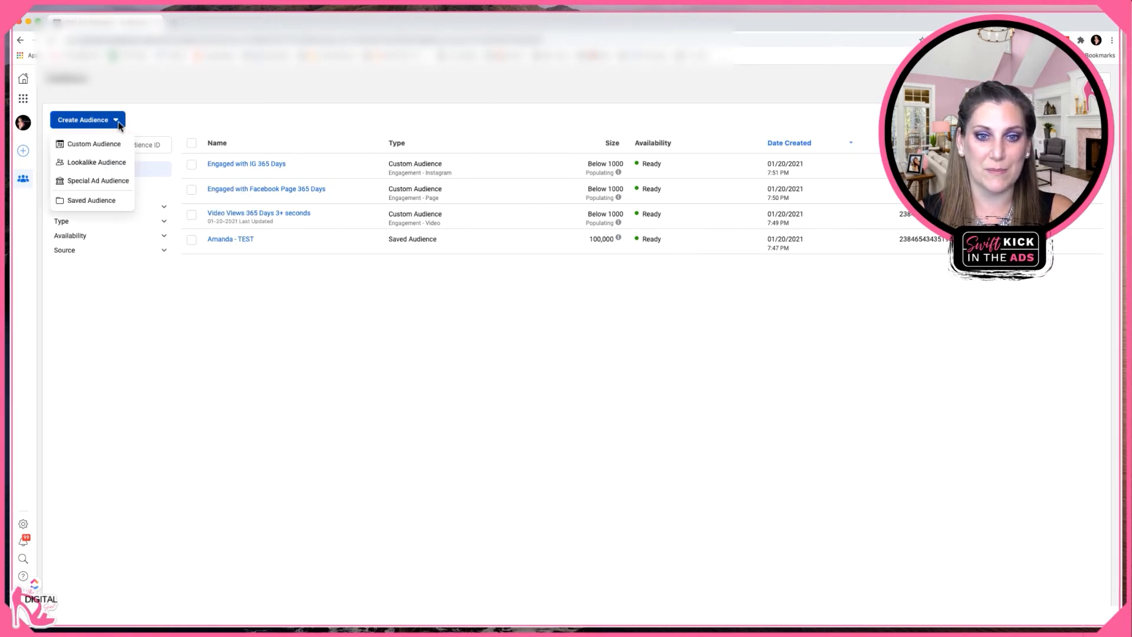
click(90, 145)
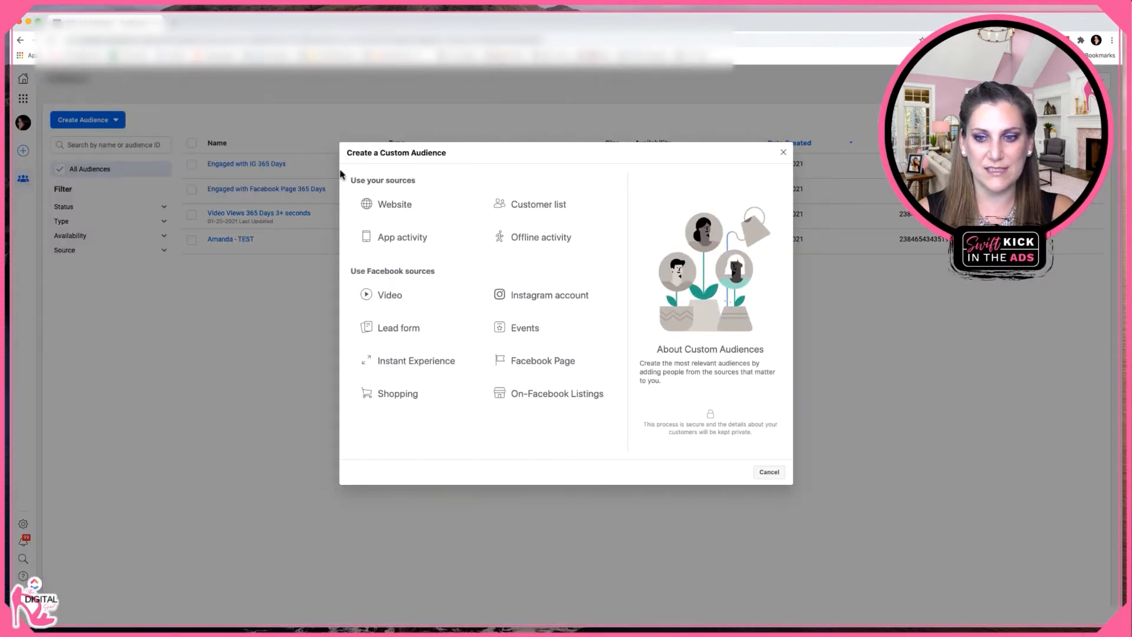
click(424, 207)
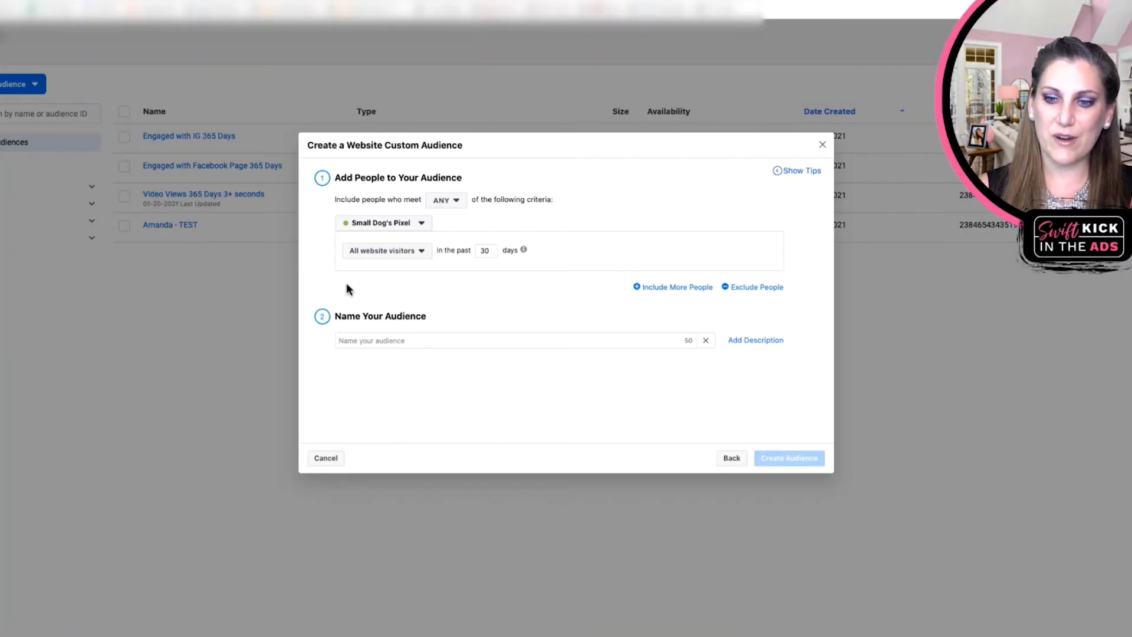
mouse_move(523, 251)
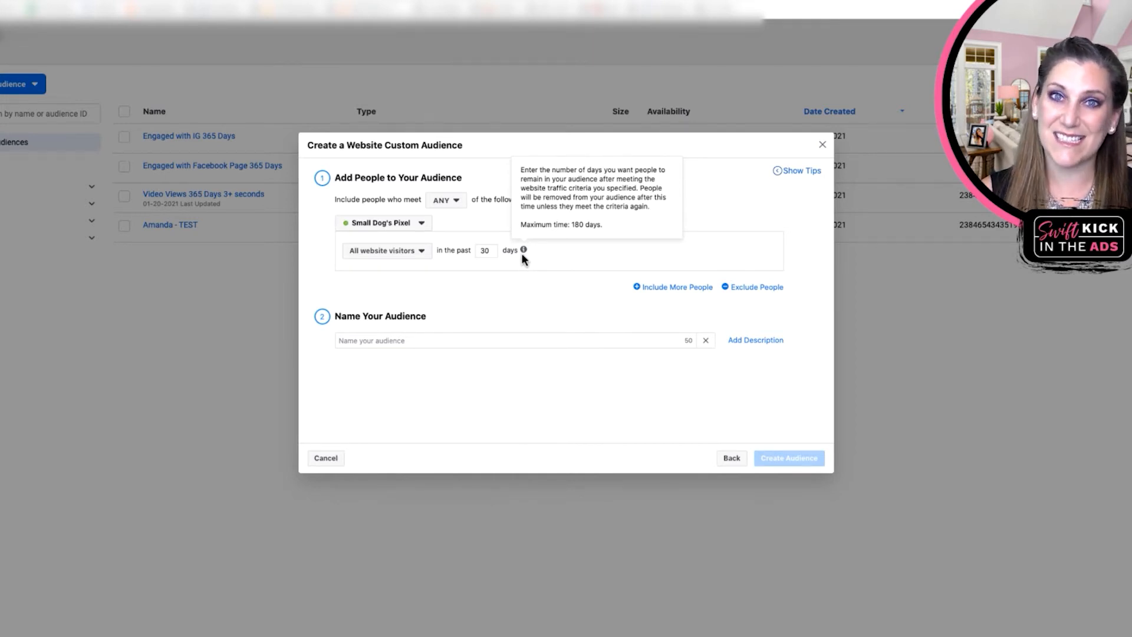
drag(493, 253, 473, 253)
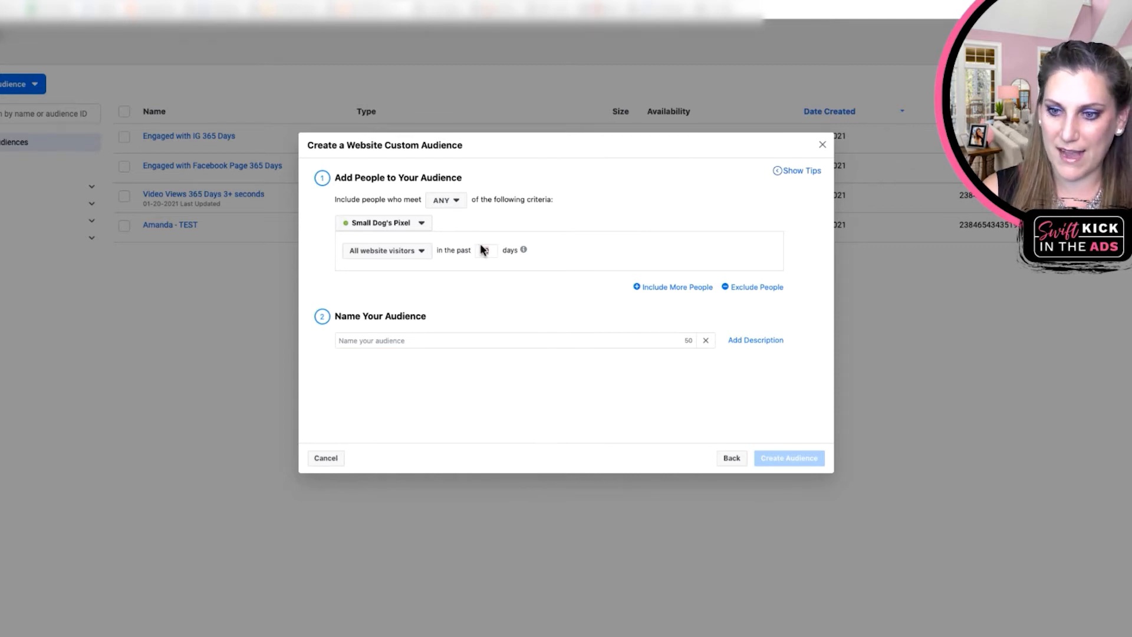
click(490, 297)
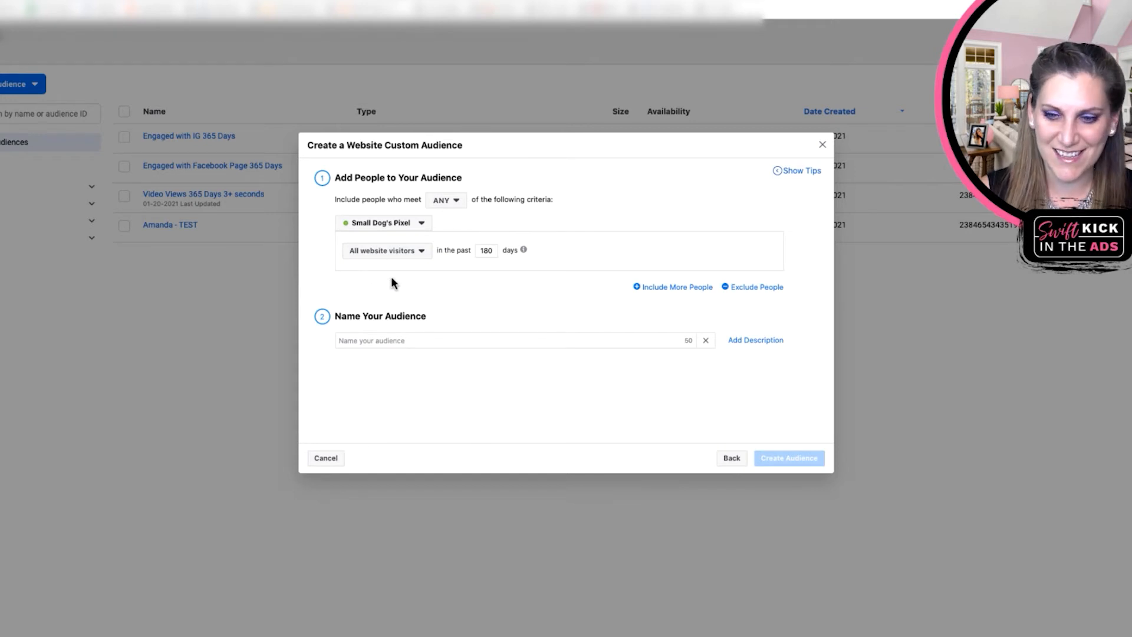
- Try limiting the website audience to people who visited specific web pages with "blog" in the URL
click(396, 252)
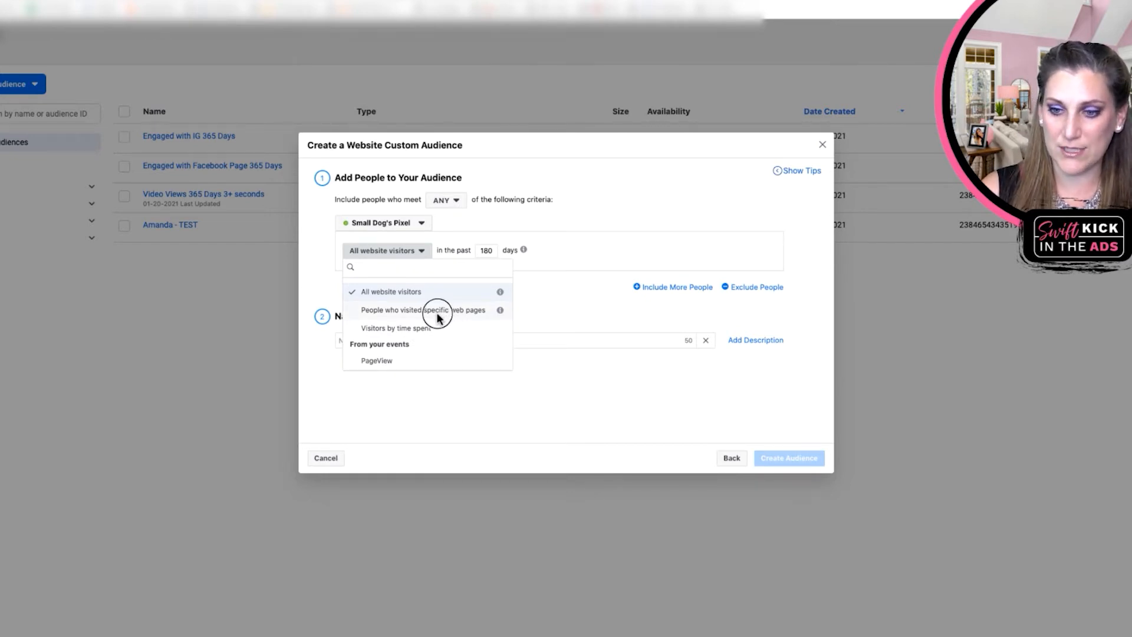
click(440, 312)
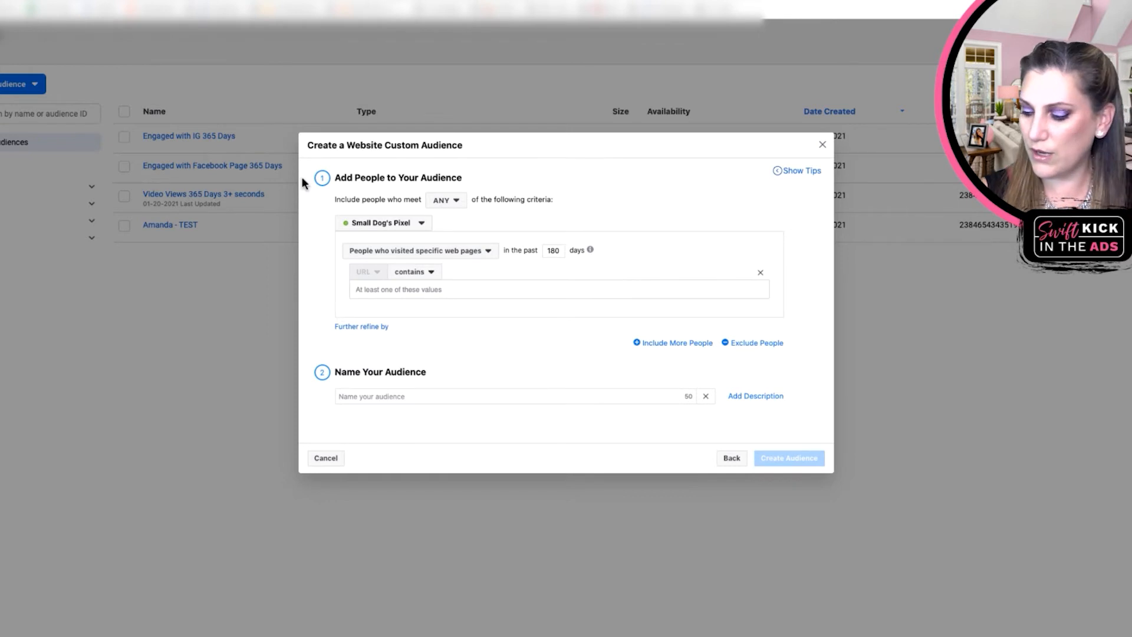
text(/)
key(BackSpace)
text(blog)
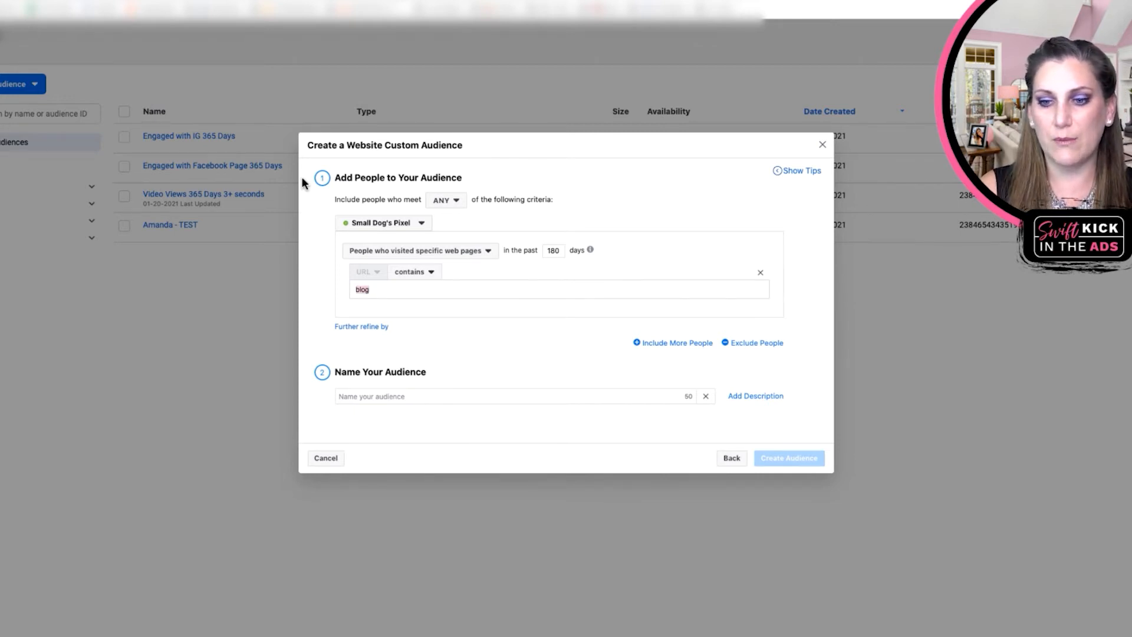
- Try "thank-you" as the URL keyword instead, and return the criterion to all website visitors
key(BackSpace)
key(BackSpace)
key(BackSpace)
key(BackSpace)
text(thank-)
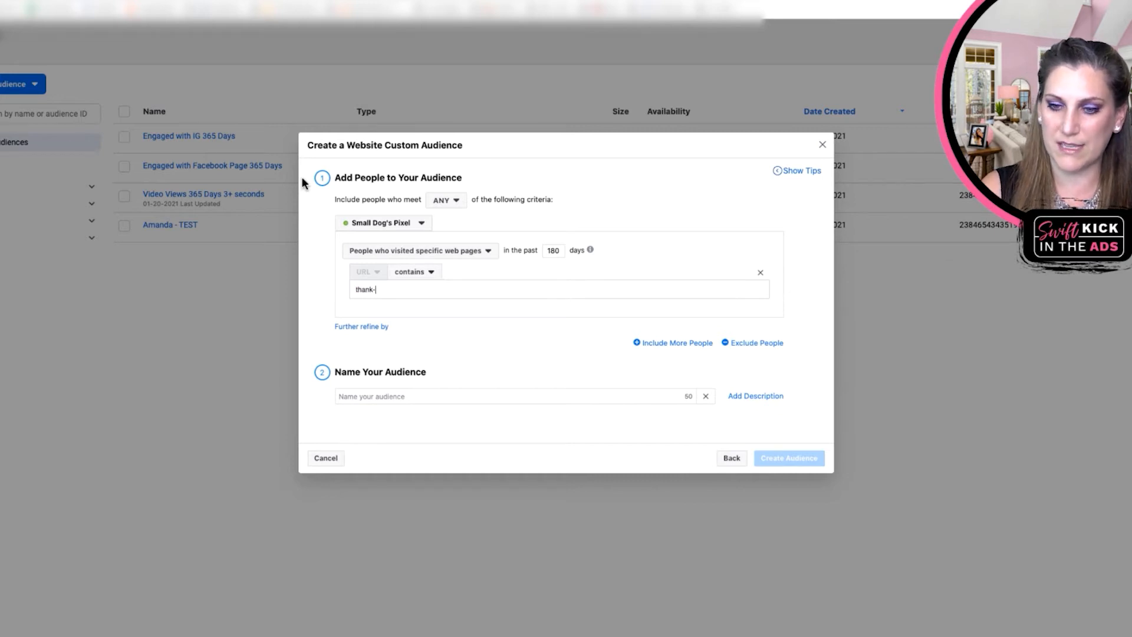
text(you)
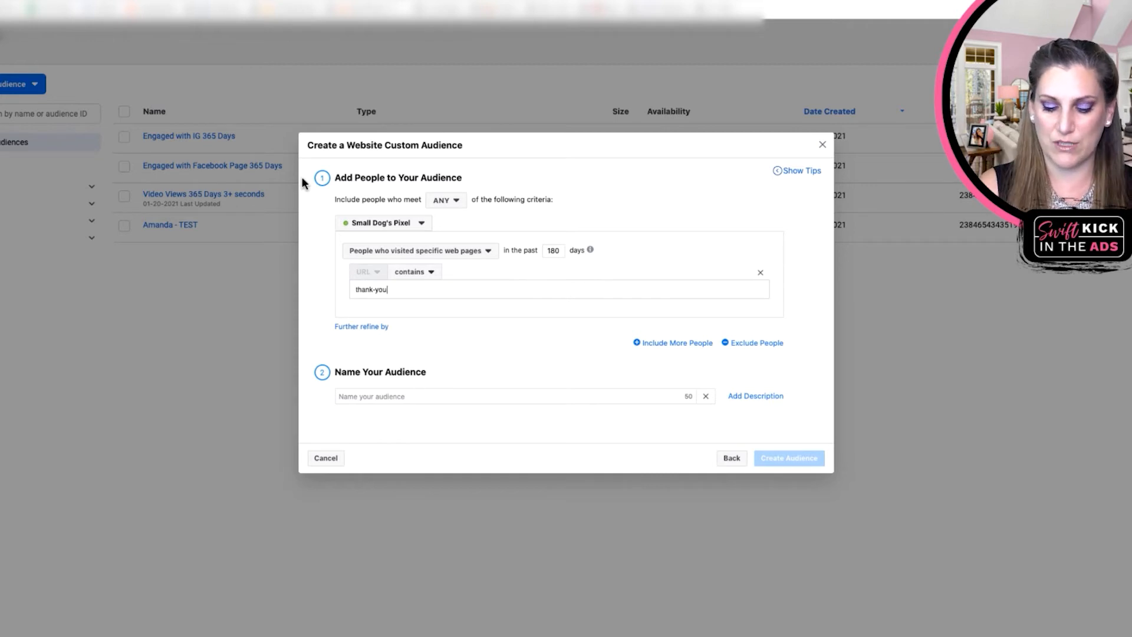
click(437, 254)
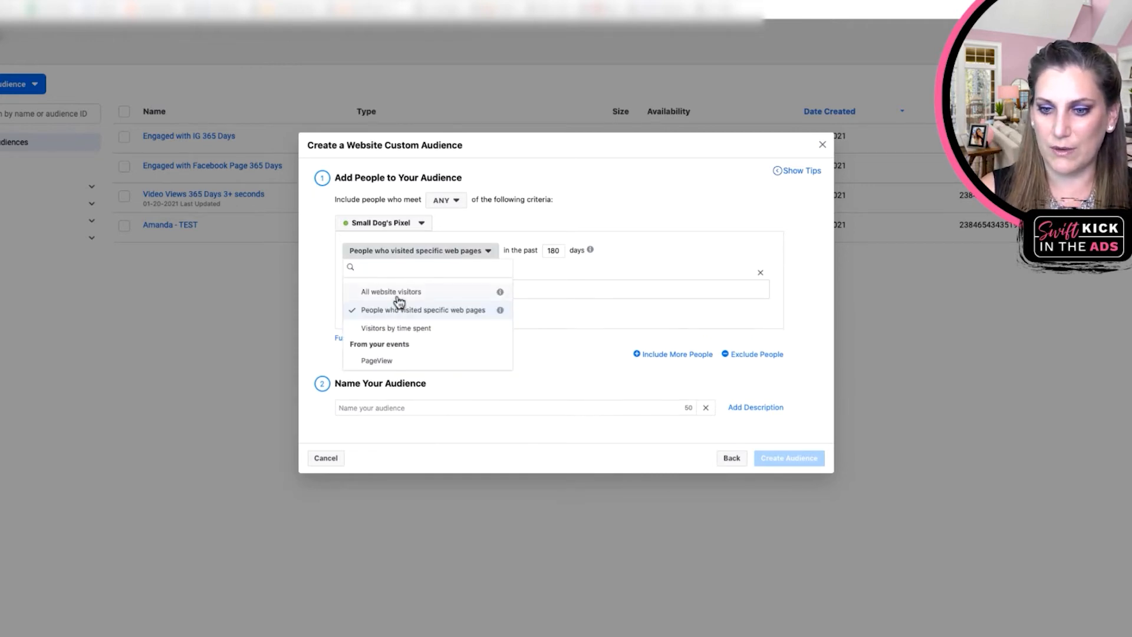
click(385, 291)
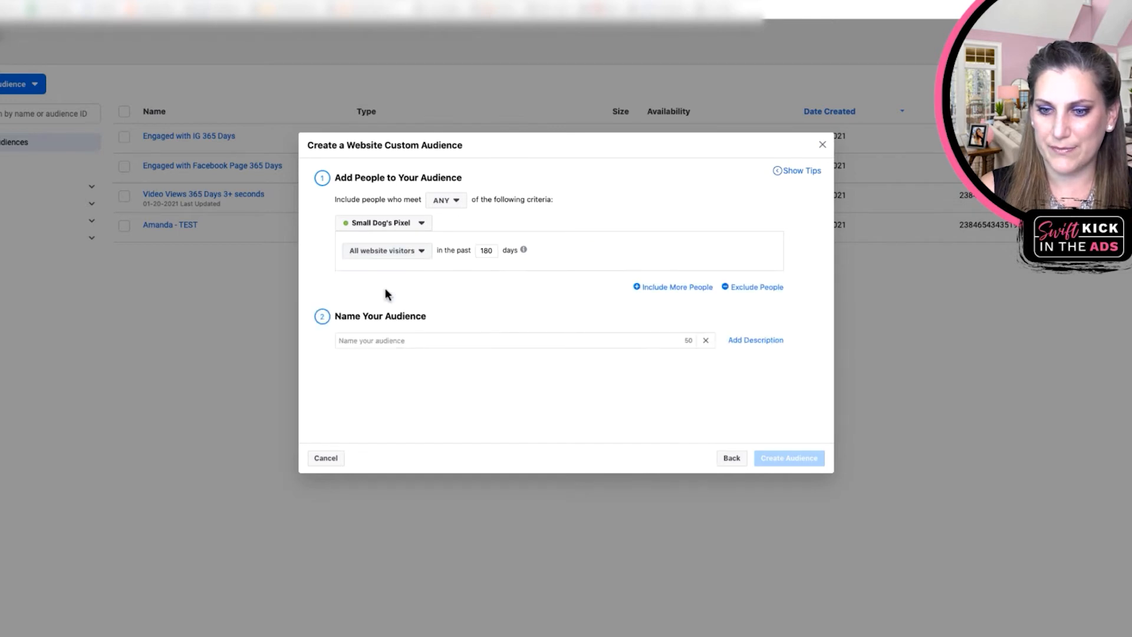
- Name the website audience "Website Visitors 180 Days", create it and finish without any follow-up action
click(365, 345)
text(Website Visitors)
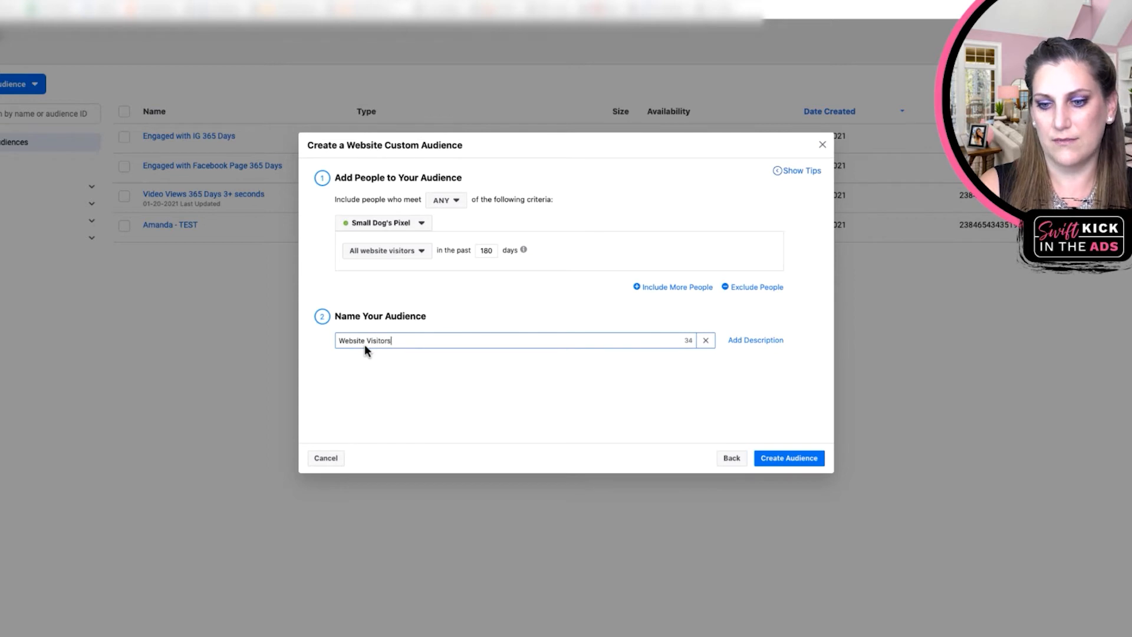
text( 180 Days)
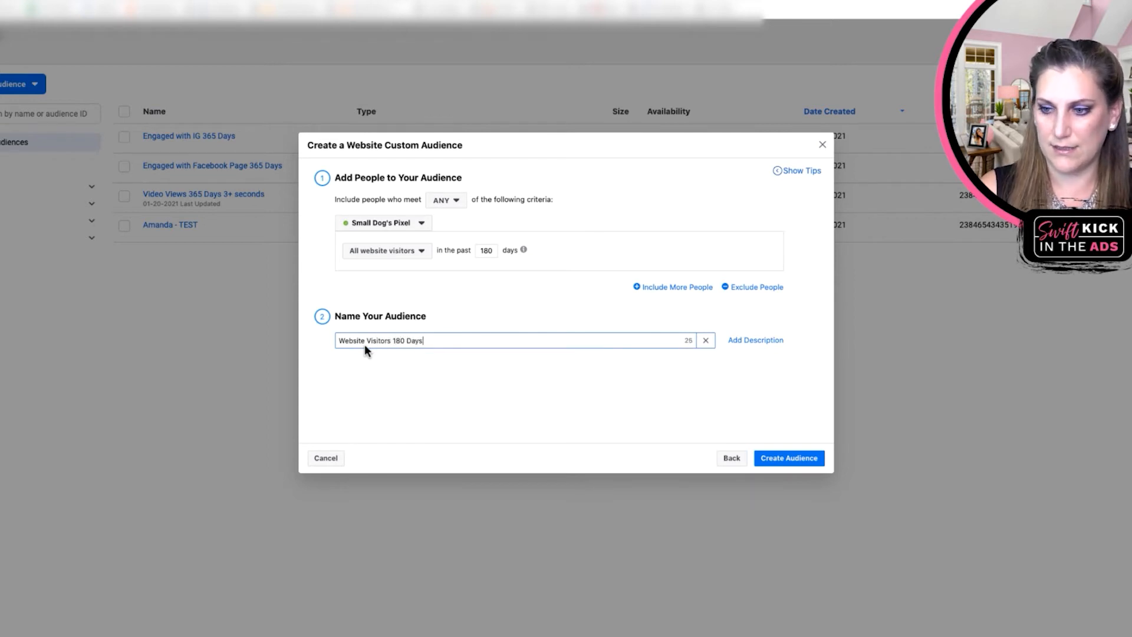
click(801, 458)
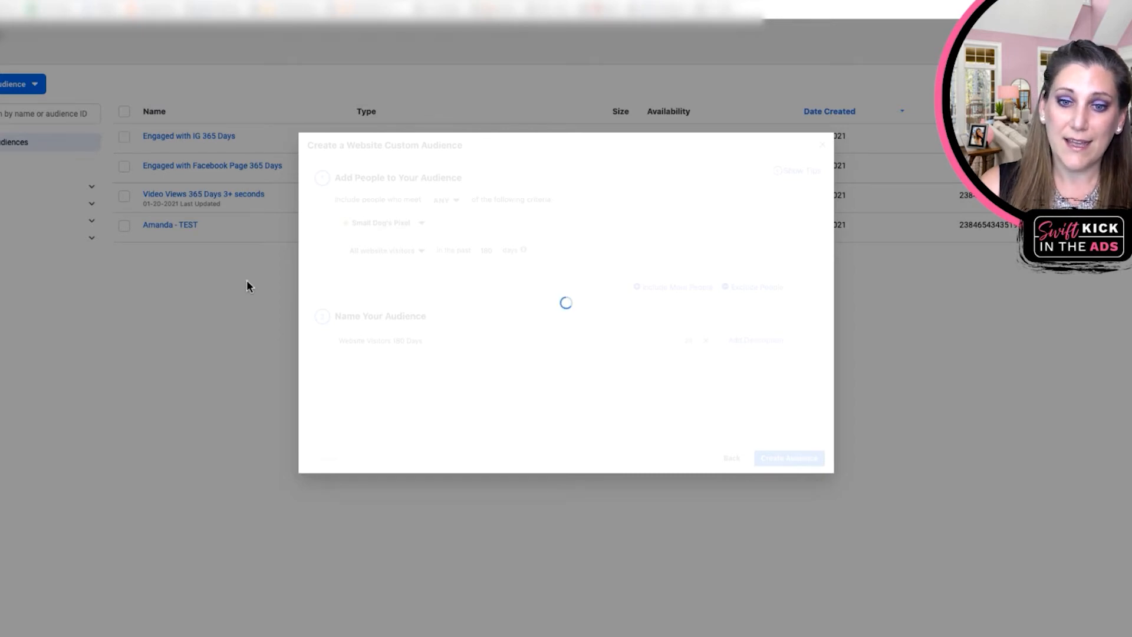
click(805, 408)
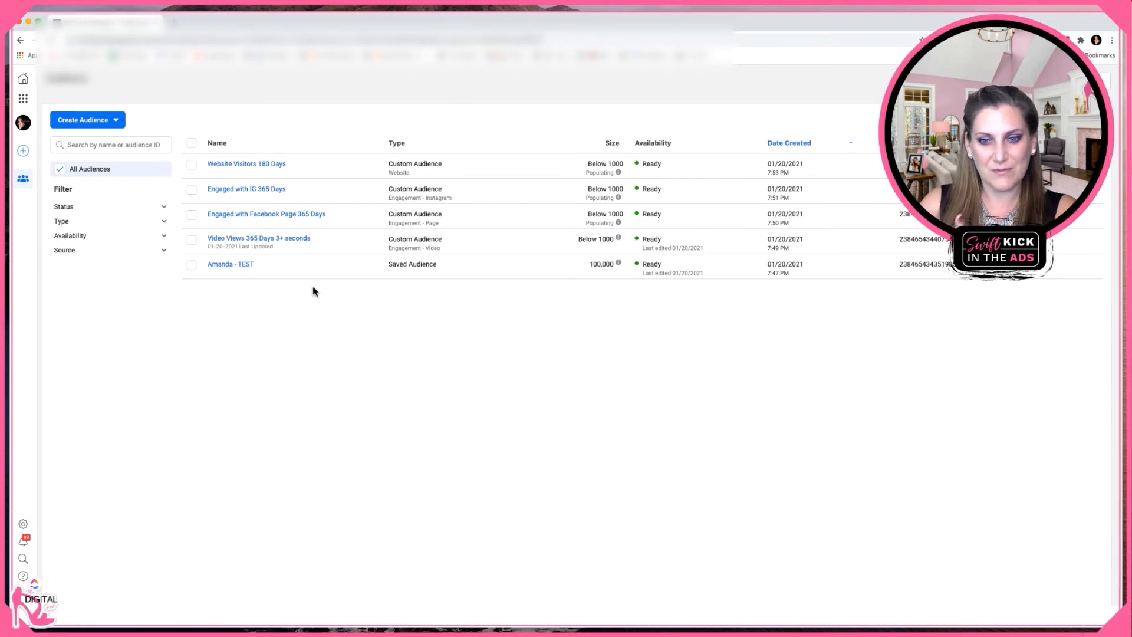
- Start a custom audience from a customer list and review the identifiers the list can include
click(120, 125)
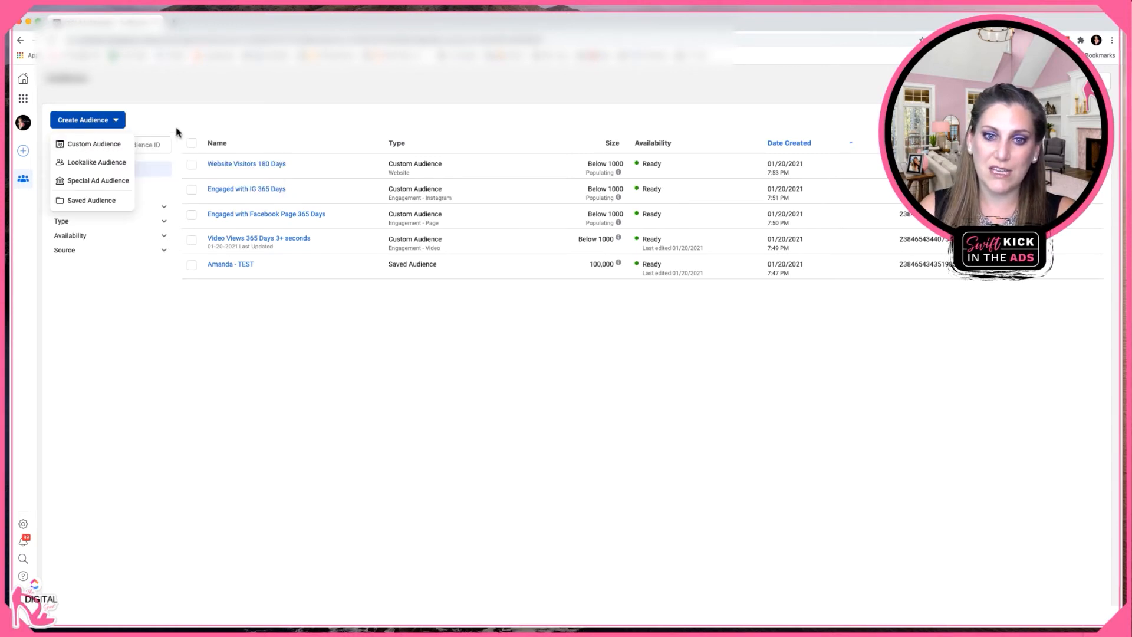
click(98, 144)
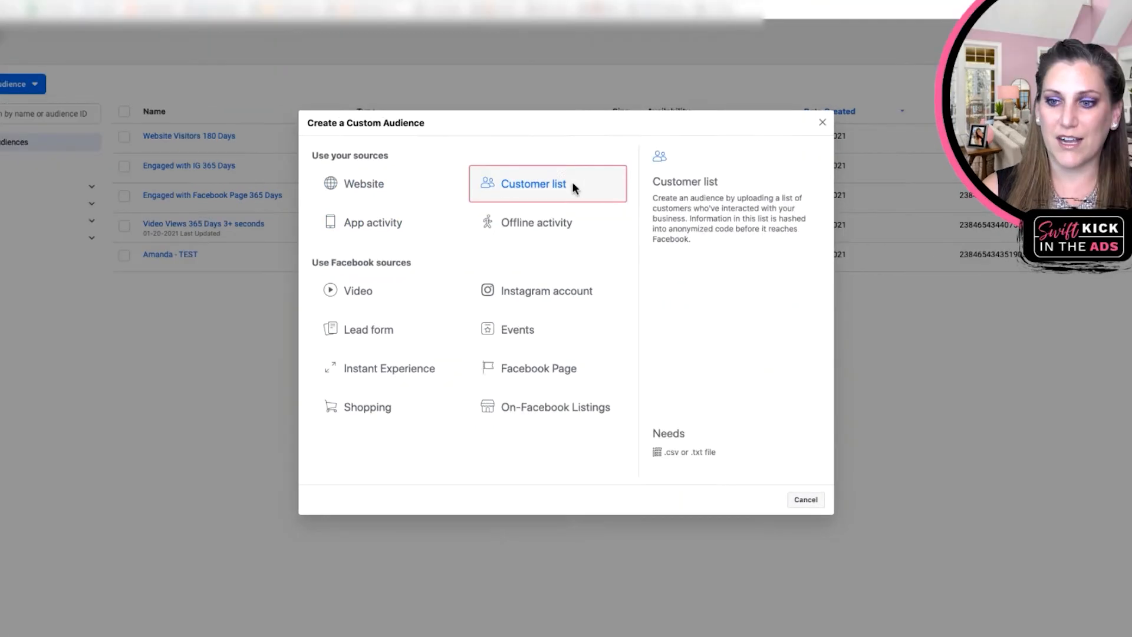
click(576, 208)
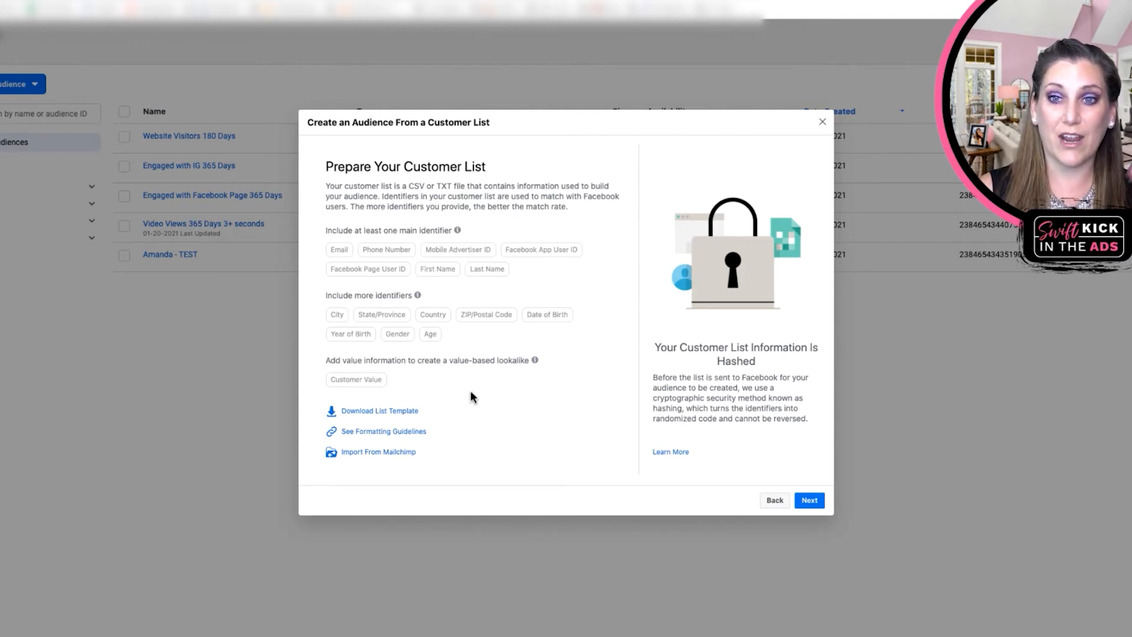
mouse_move(458, 230)
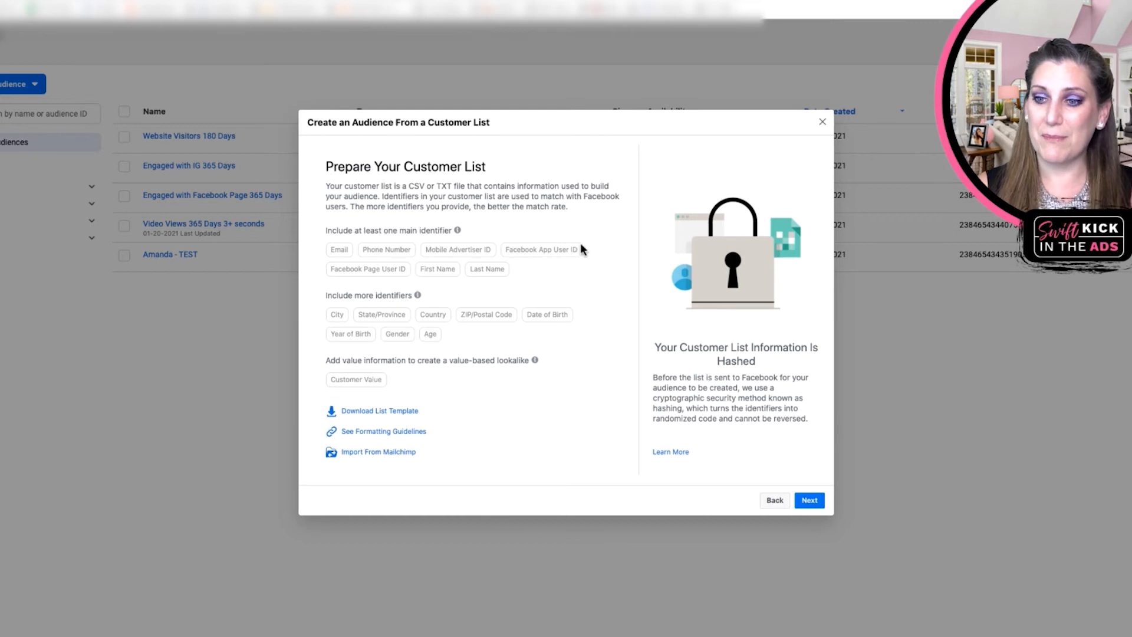
mouse_move(580, 247)
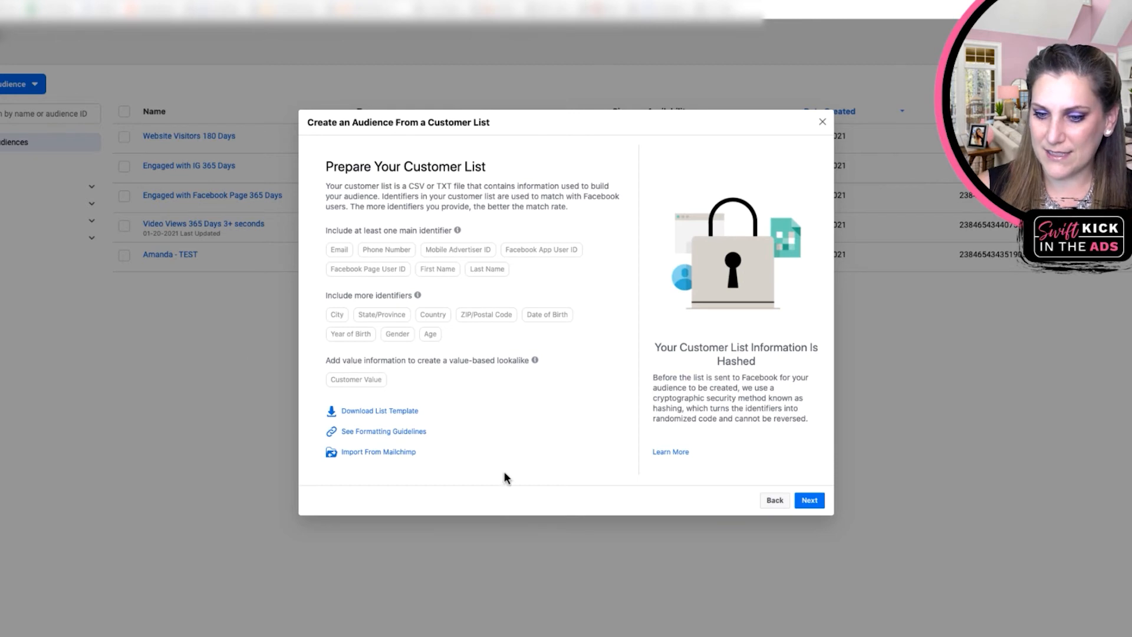
- Continue with a customer list that doesn't include customer value and accept the Custom Audience terms
click(808, 501)
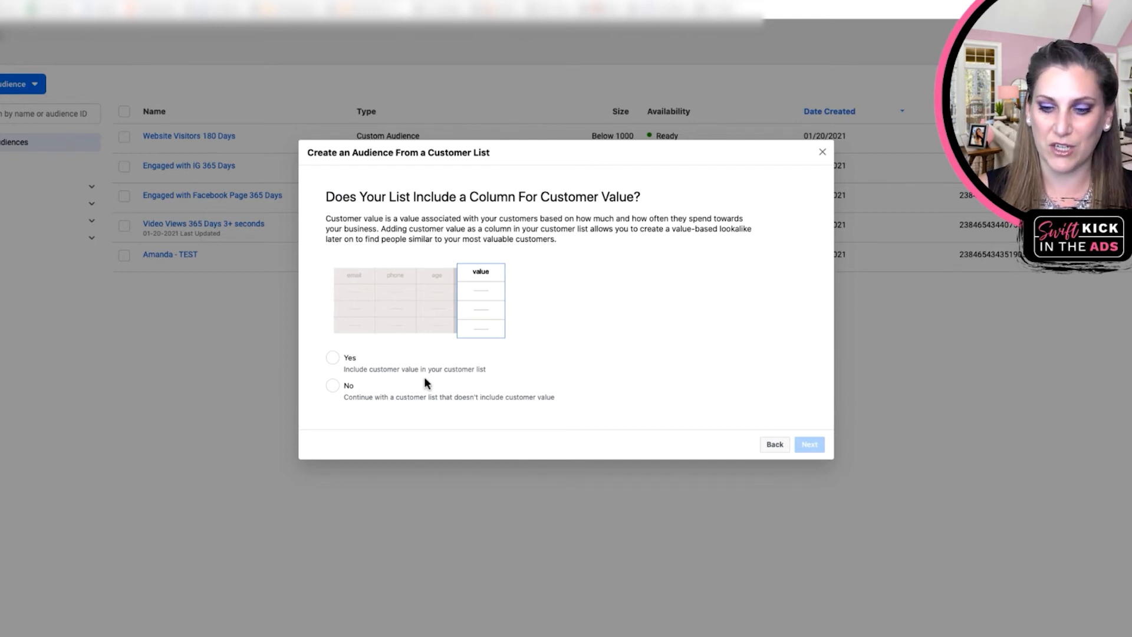
click(332, 386)
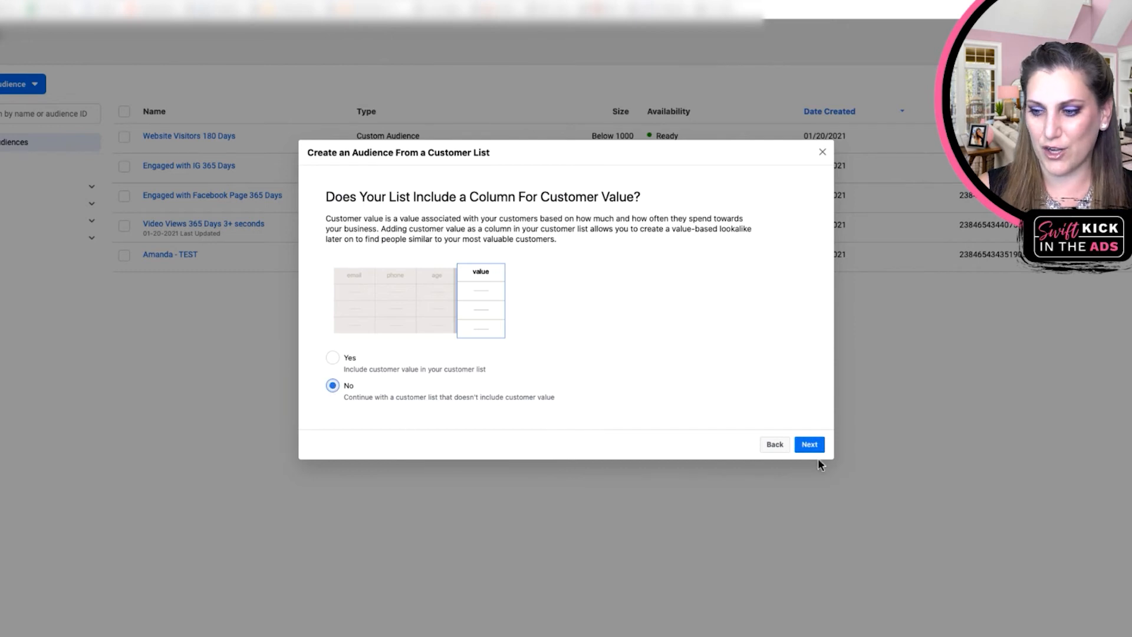
click(809, 445)
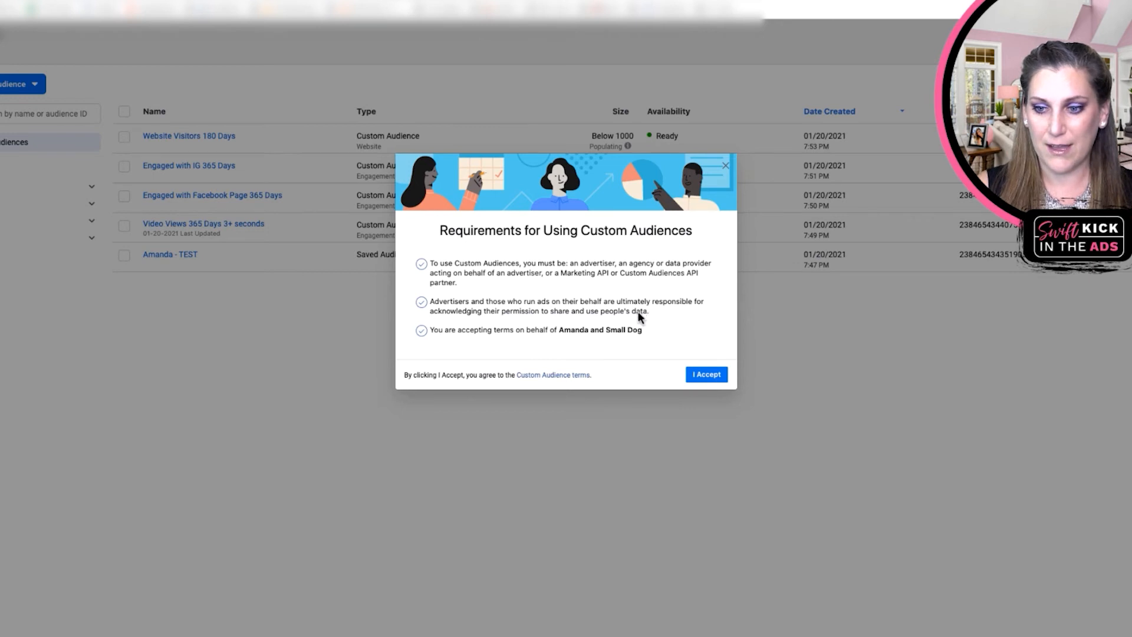
click(700, 374)
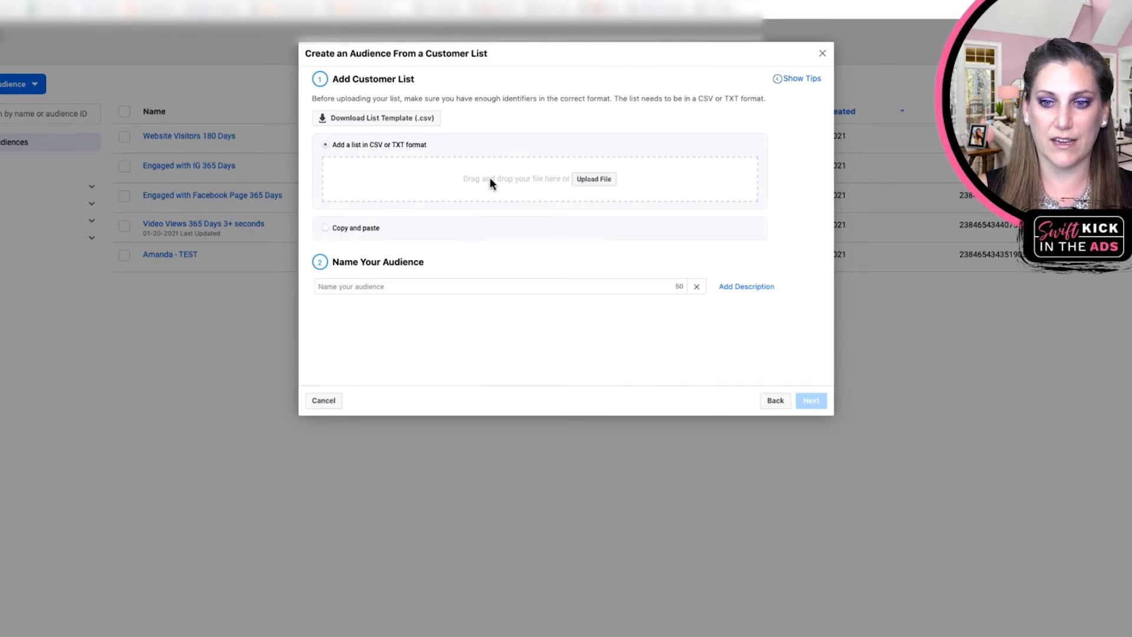
- Try the copy-and-paste option, return to CSV or TXT format, name the audience "Email List Jan 2020" and cancel its creation
click(325, 227)
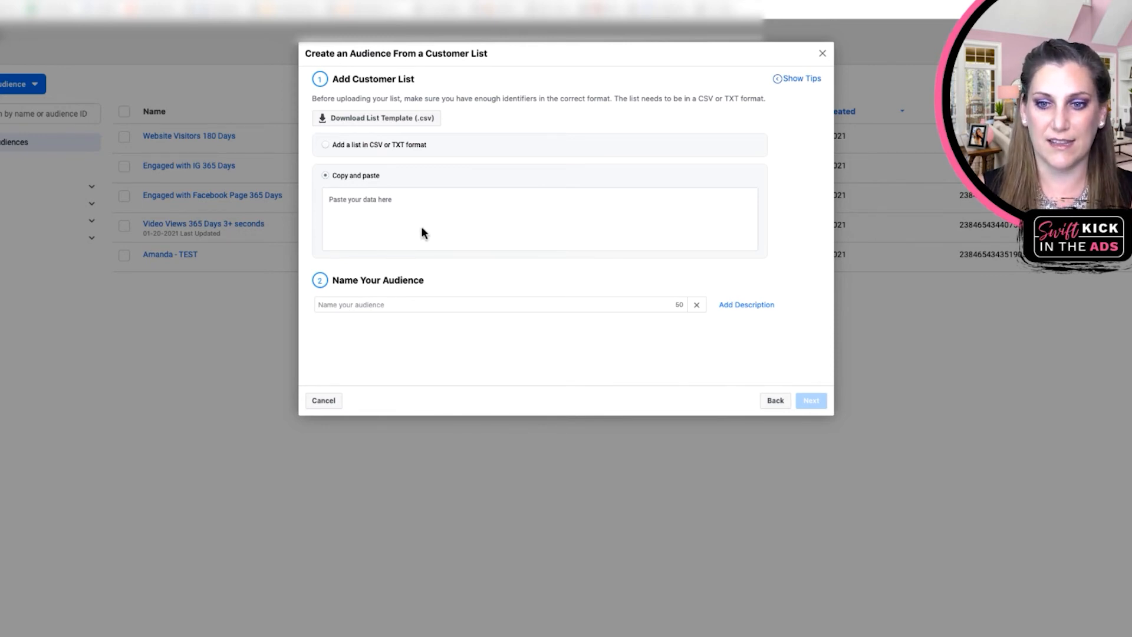
click(325, 145)
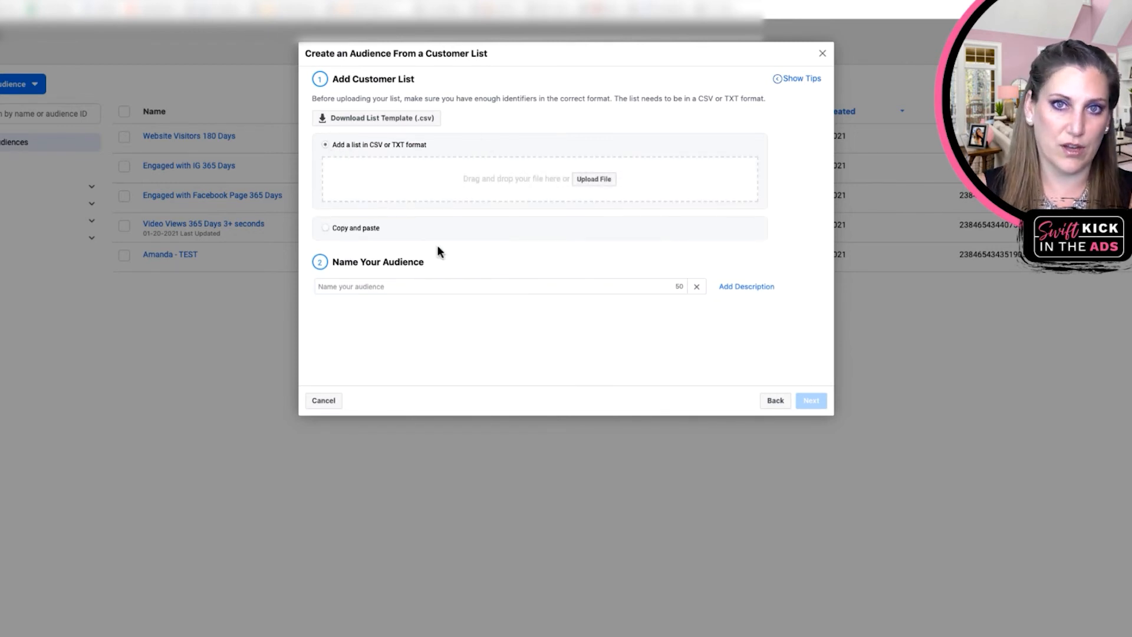
click(405, 287)
text(E)
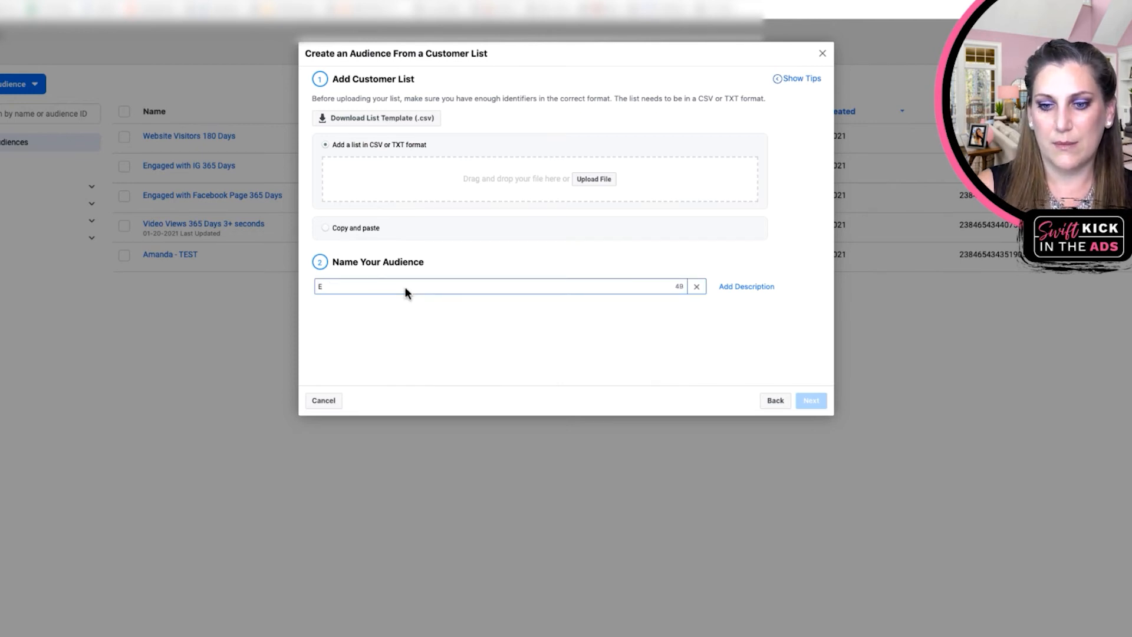
text(mail List)
key(BackSpace)
key(BackSpace)
key(BackSpace)
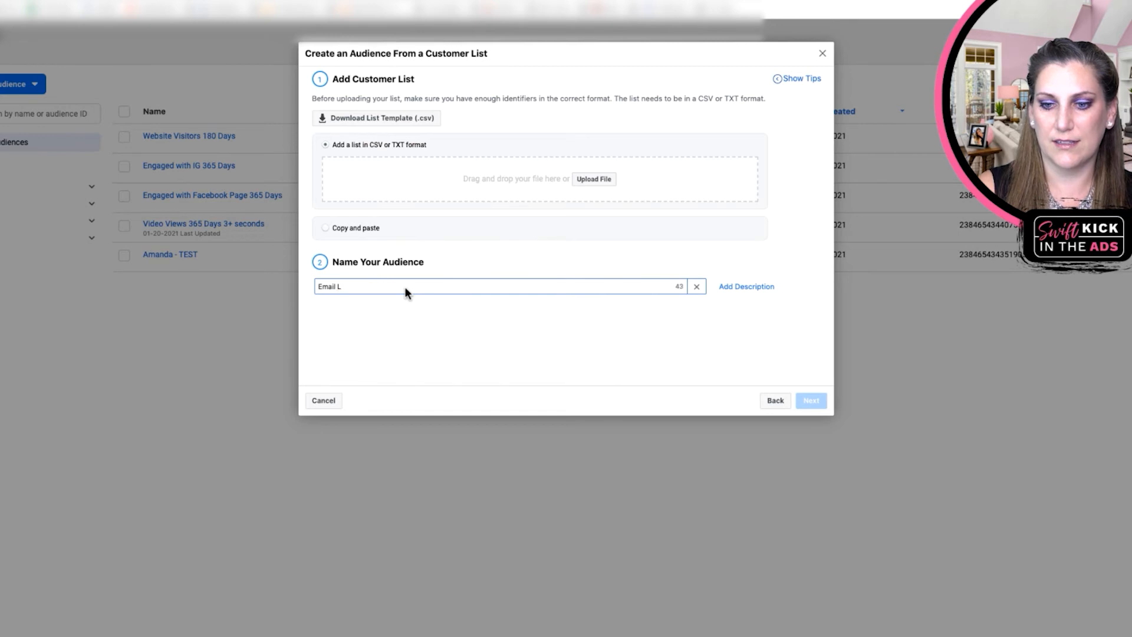
text(ist Jan 2020)
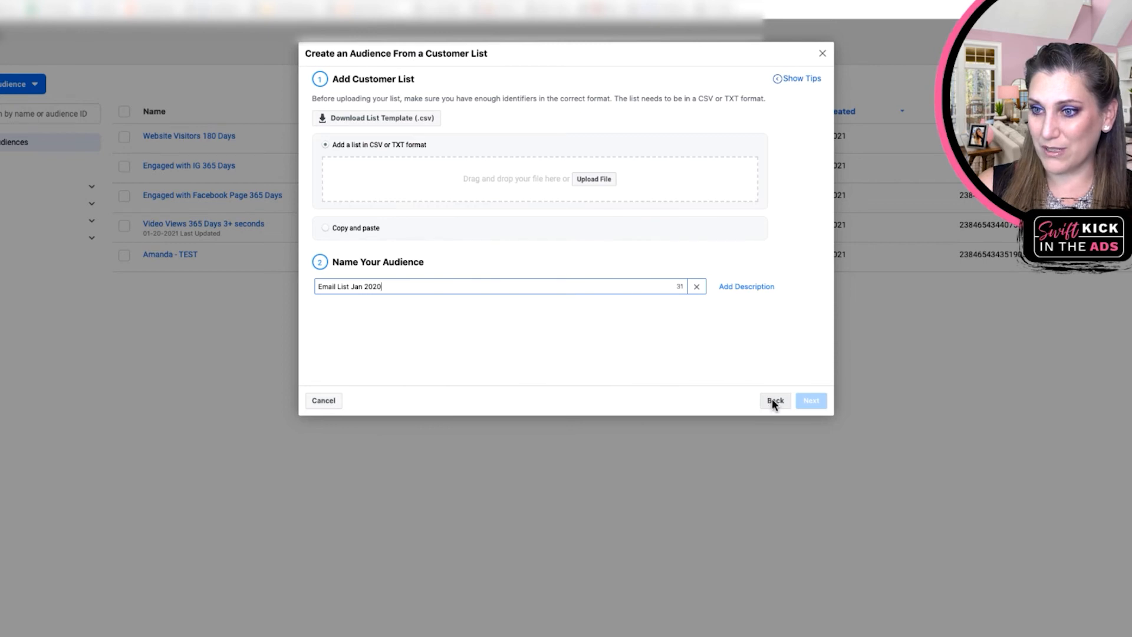
click(330, 401)
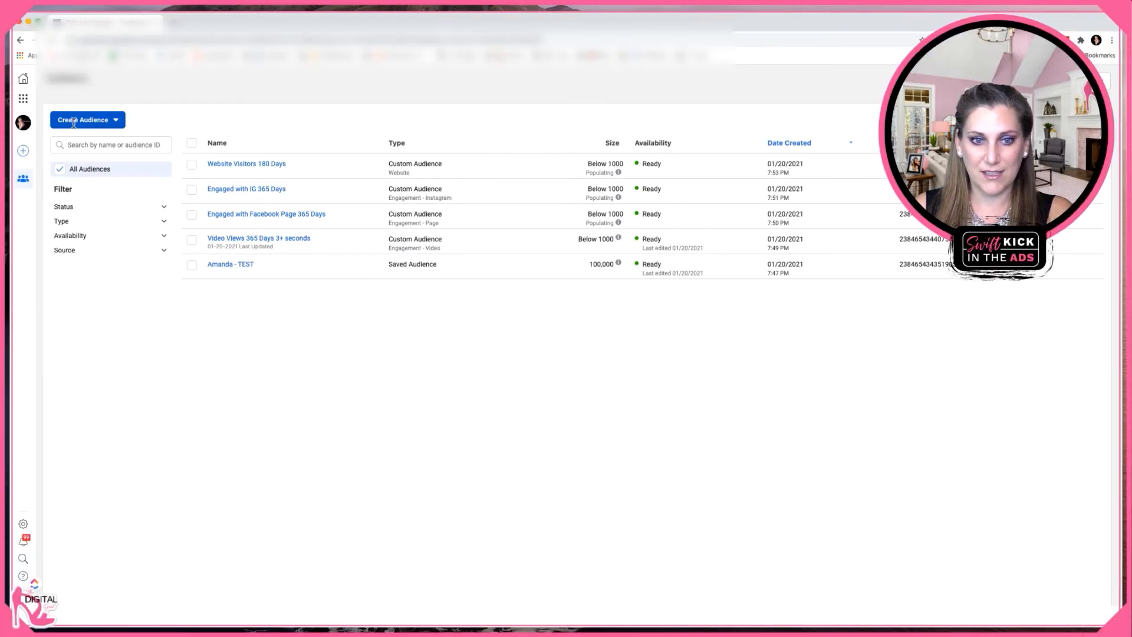
- Start another customer list custom audience and open the import from Mailchimp
click(17, 83)
click(90, 147)
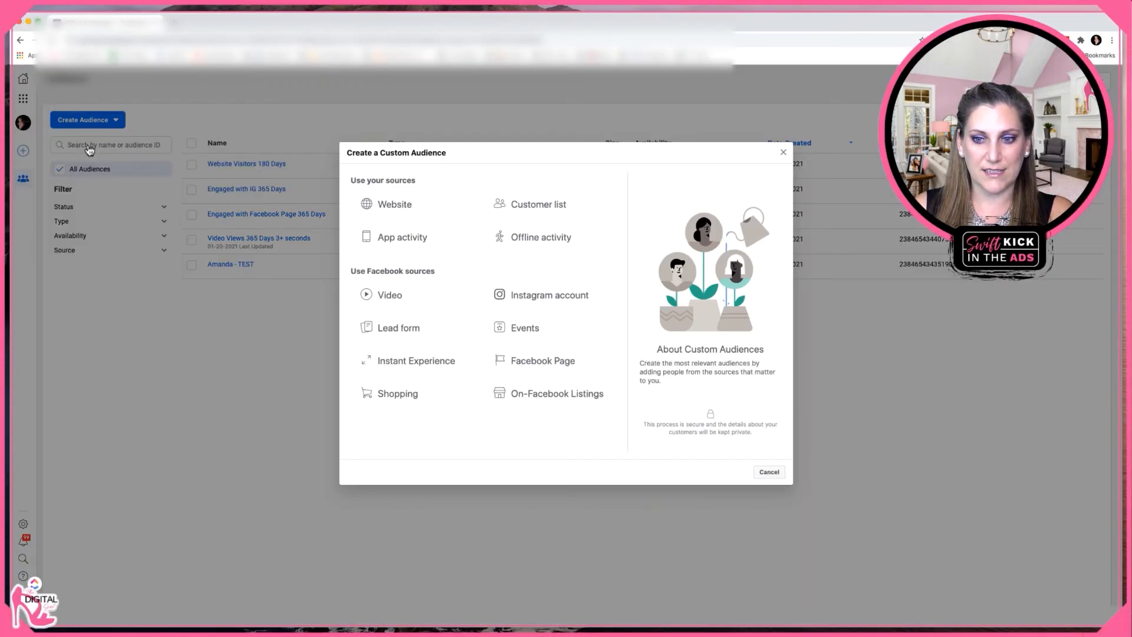
click(524, 202)
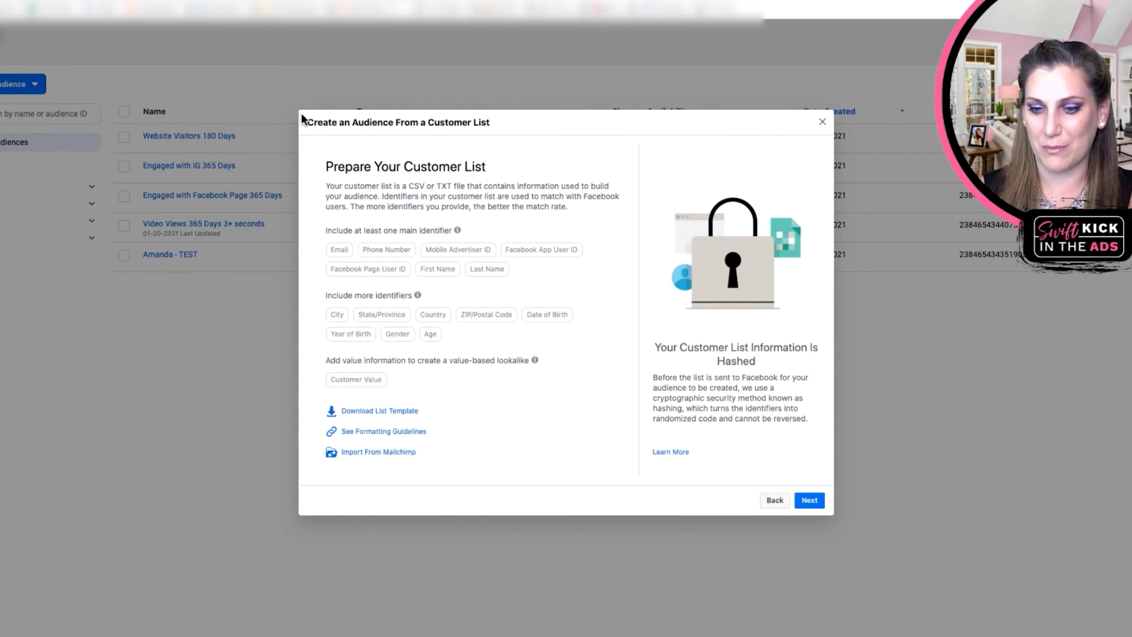
click(380, 452)
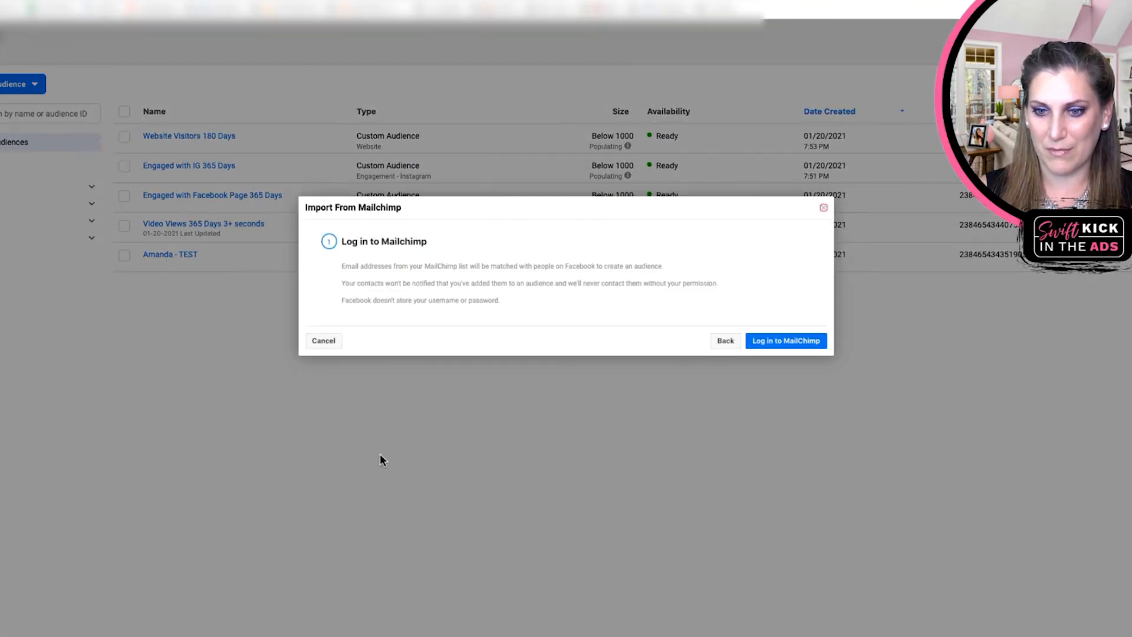